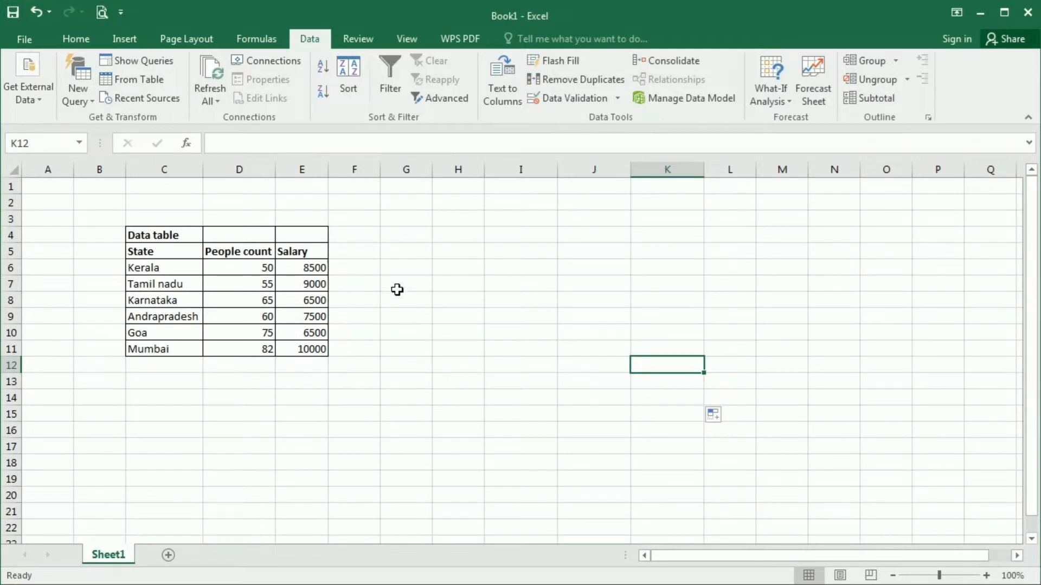
Enter the title "Vlookup" in cell I4.
click(527, 239)
text(V)
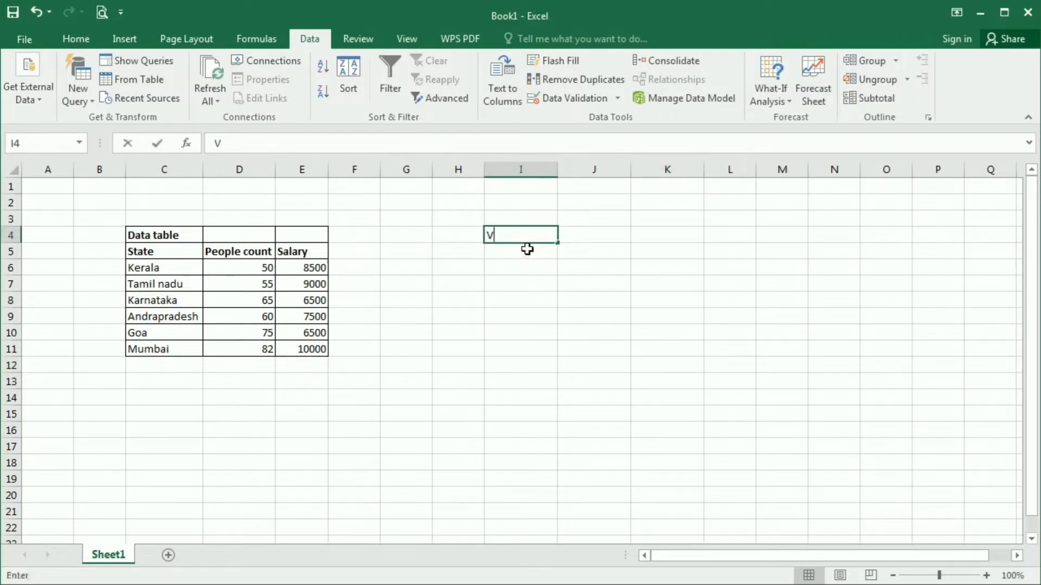
text(look)
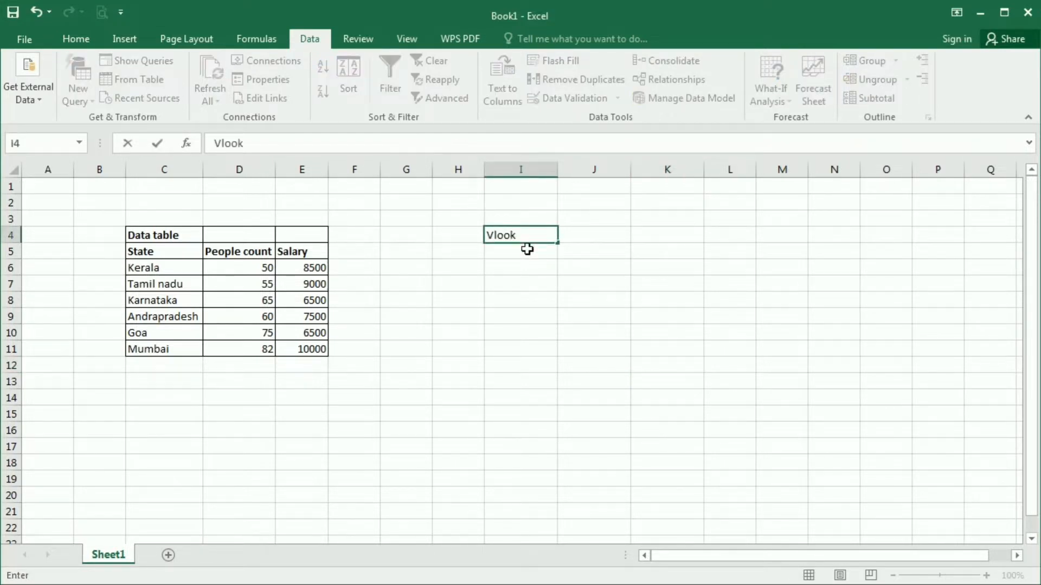
text(up)
click(471, 337)
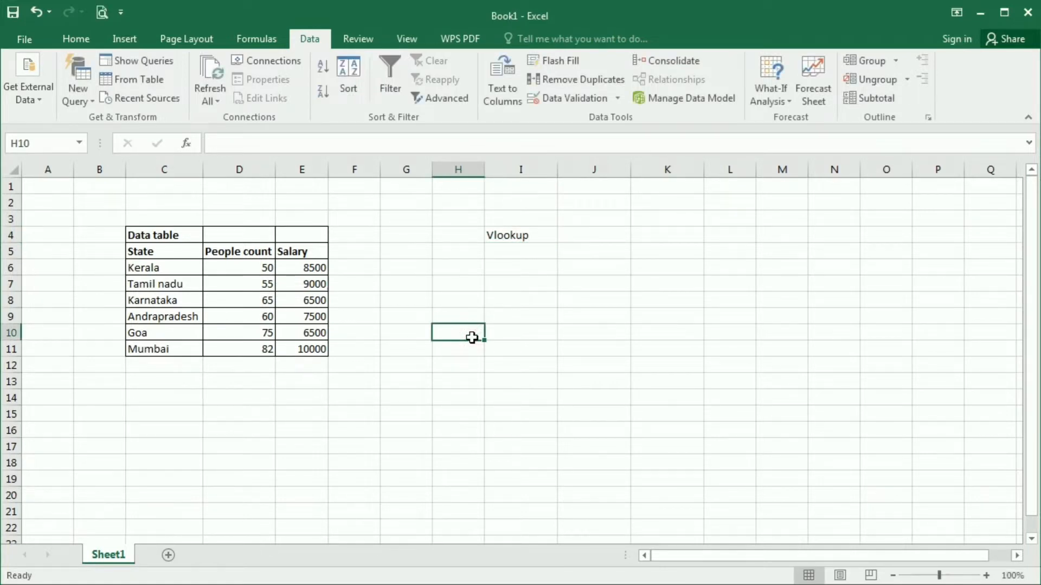
Examine the data table in C4:E11, including its State, People count and Salary columns.
drag(136, 235, 304, 350)
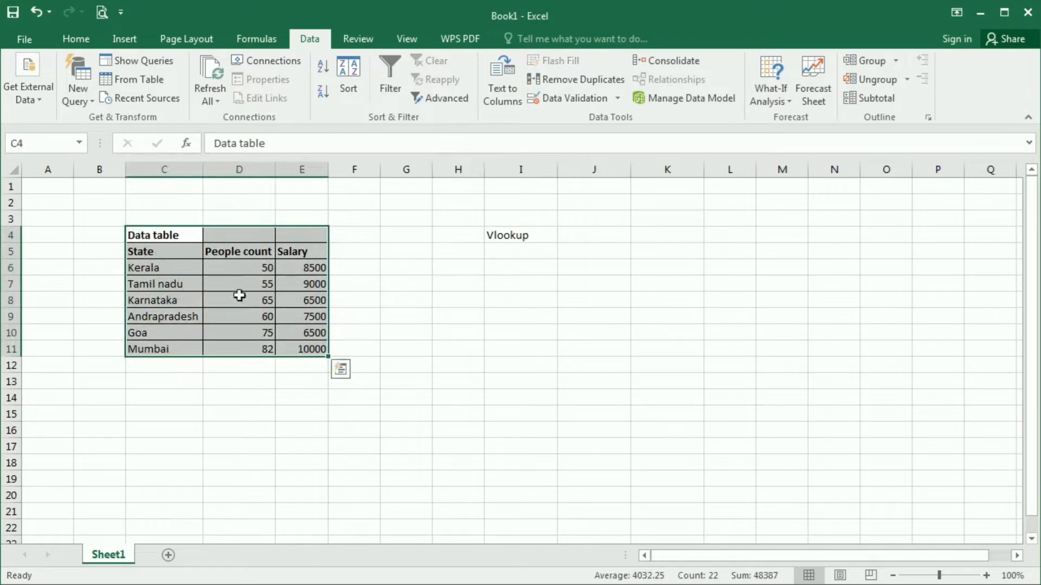
click(542, 298)
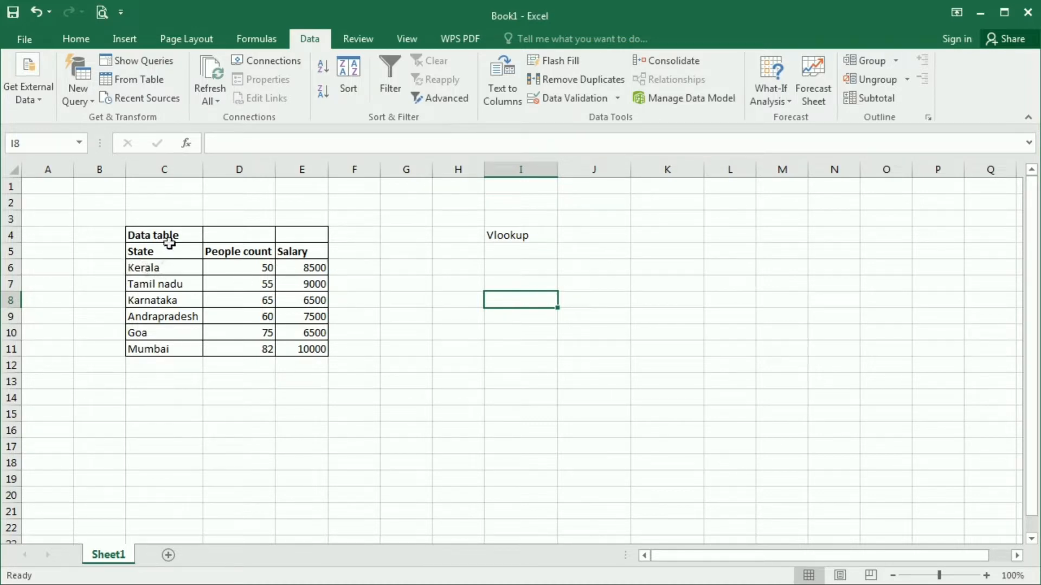
click(167, 220)
click(166, 238)
drag(138, 254, 155, 347)
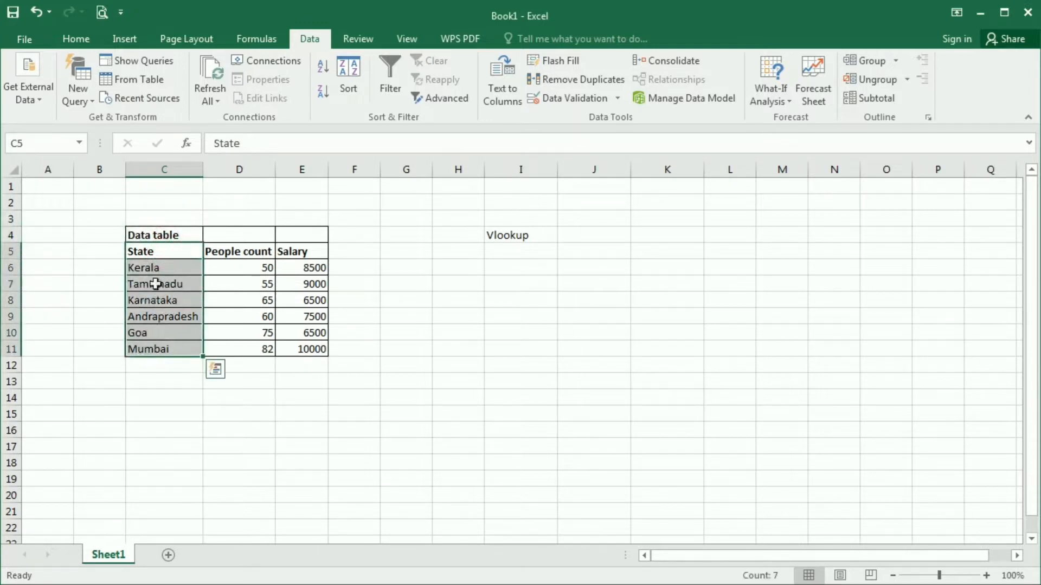
drag(209, 252, 217, 347)
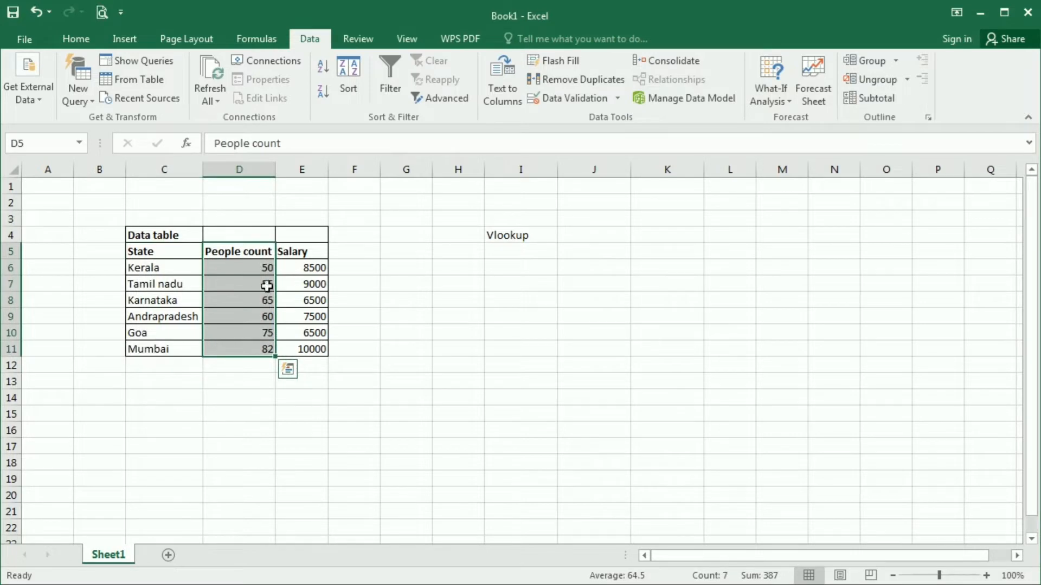
drag(244, 252, 241, 356)
click(250, 256)
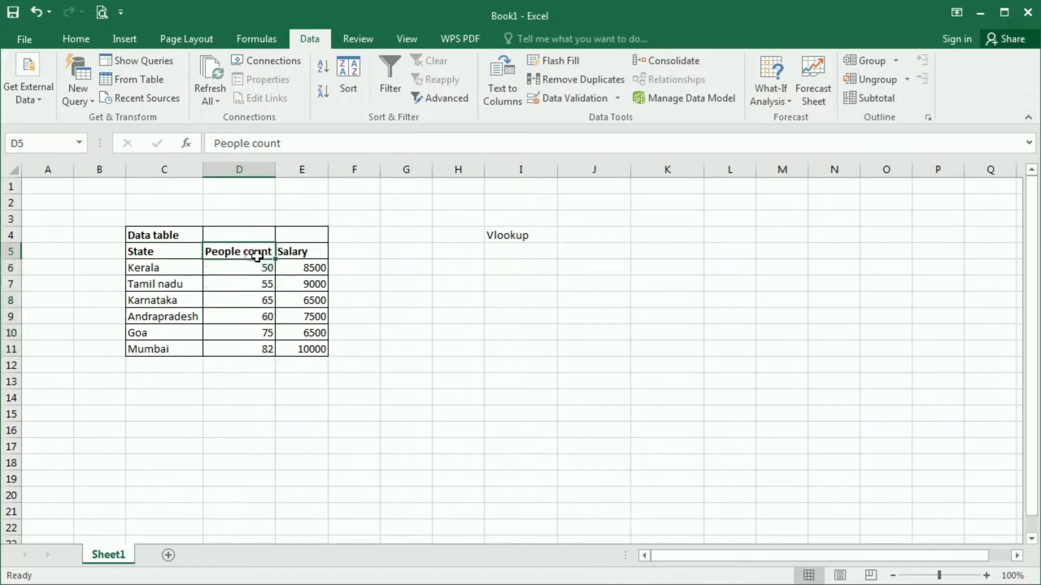
click(291, 251)
drag(251, 252, 304, 350)
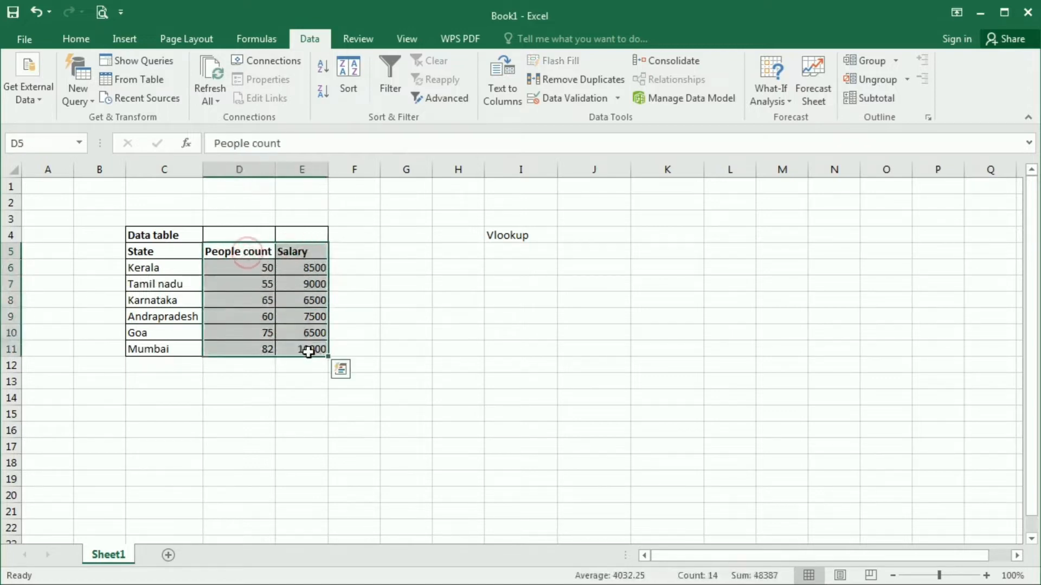
click(497, 249)
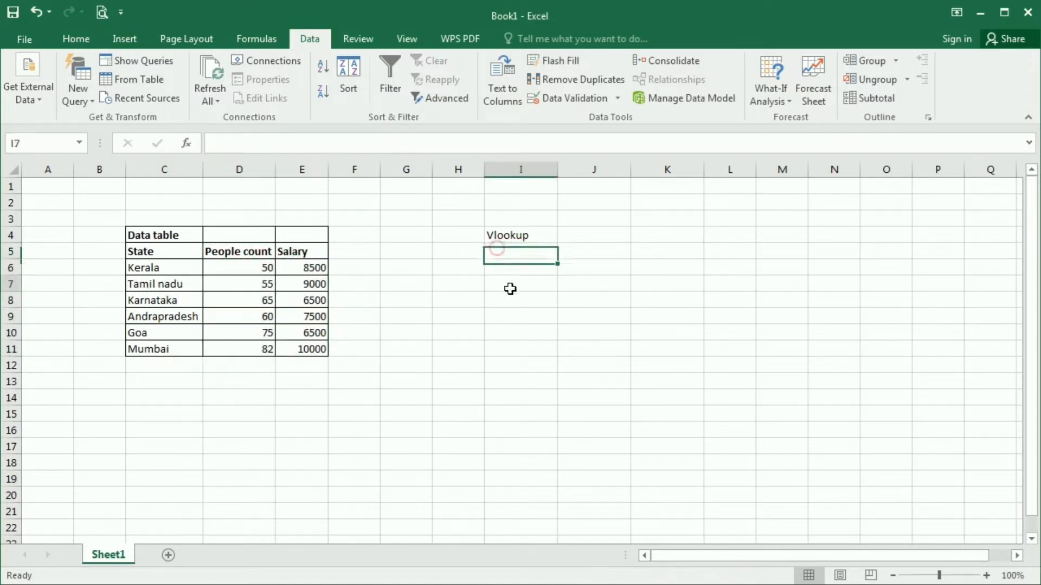
Enter the headers State, People count and Salary in cells I7, J7 and K7.
click(509, 287)
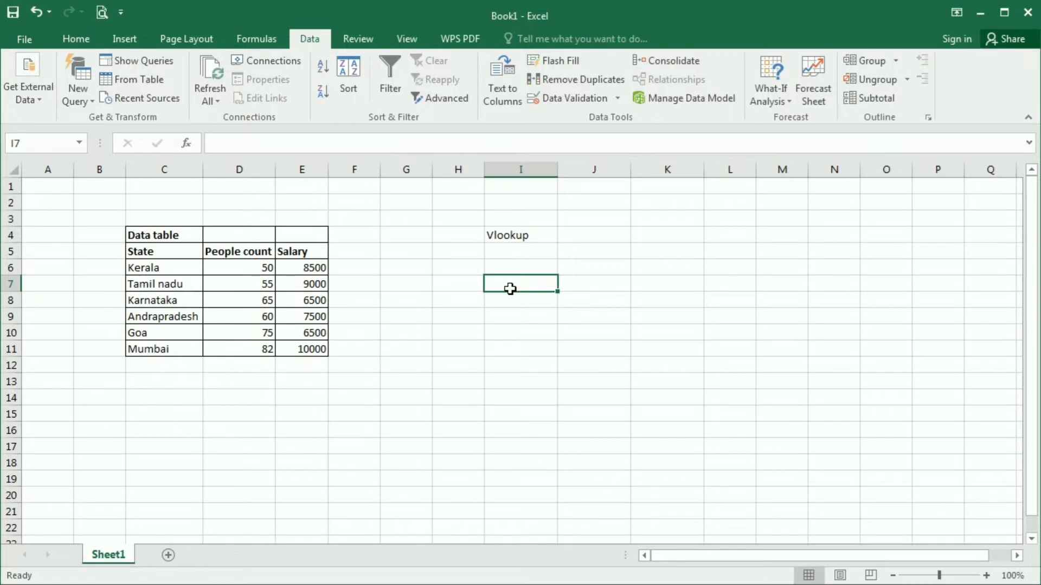
text(State)
key(Tab)
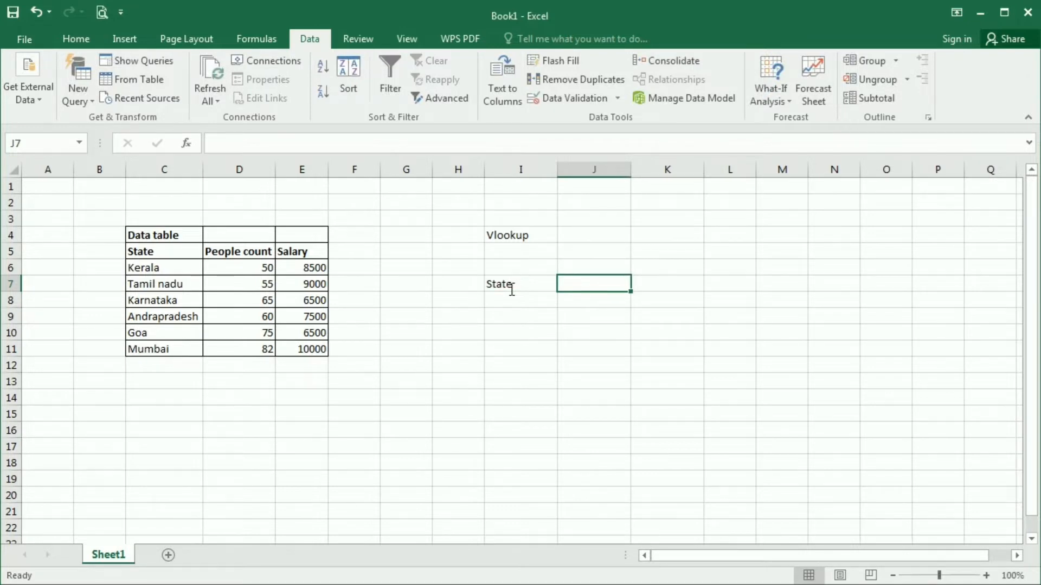
text(Po)
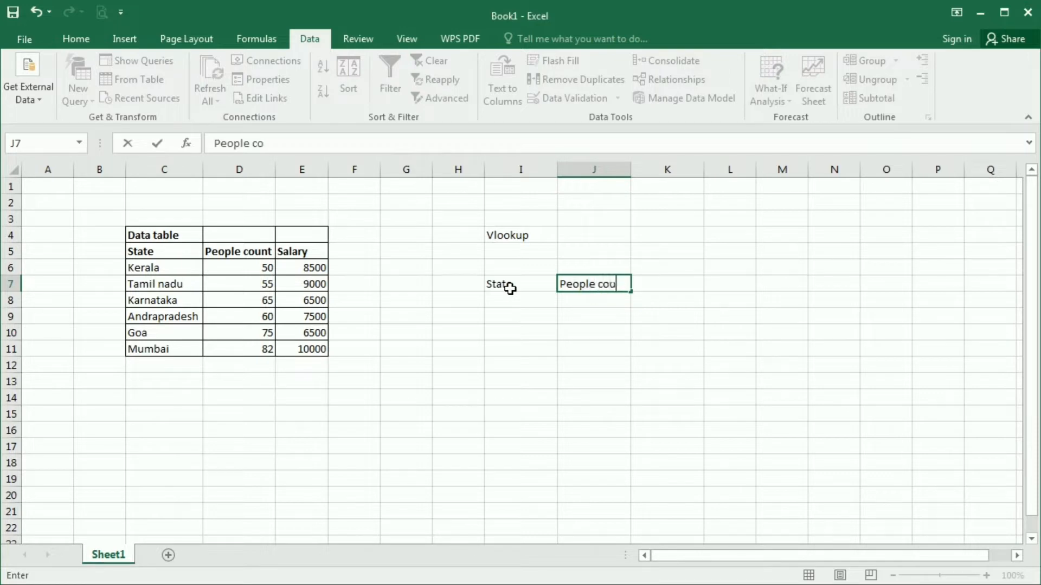
key(Tab)
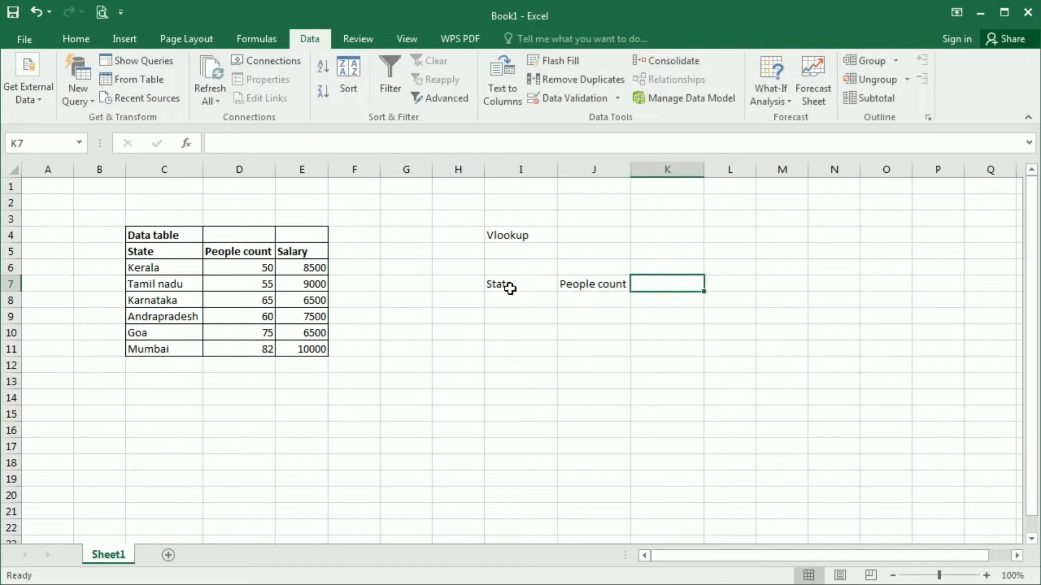
text(Salary)
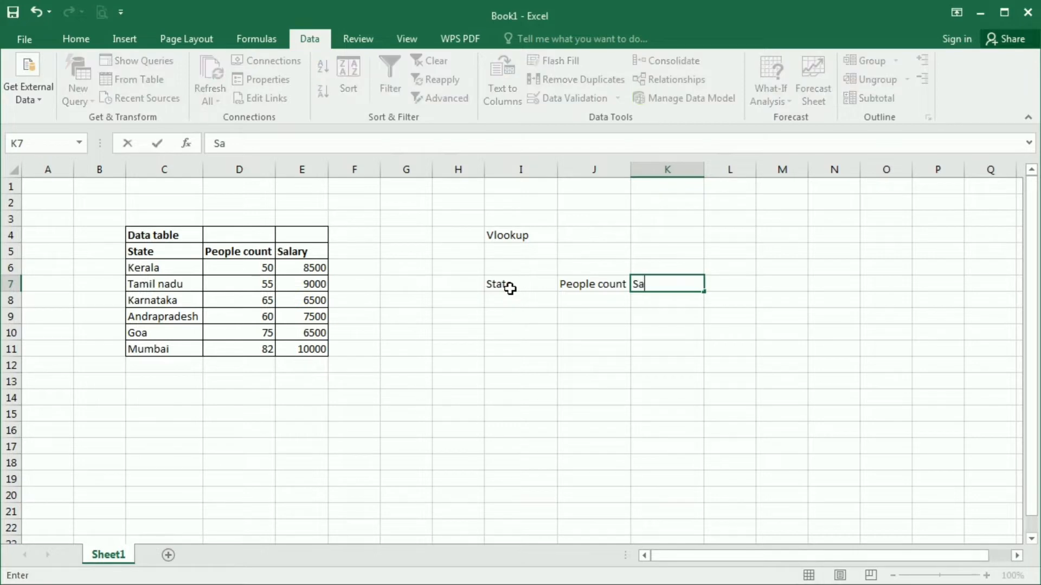
click(626, 397)
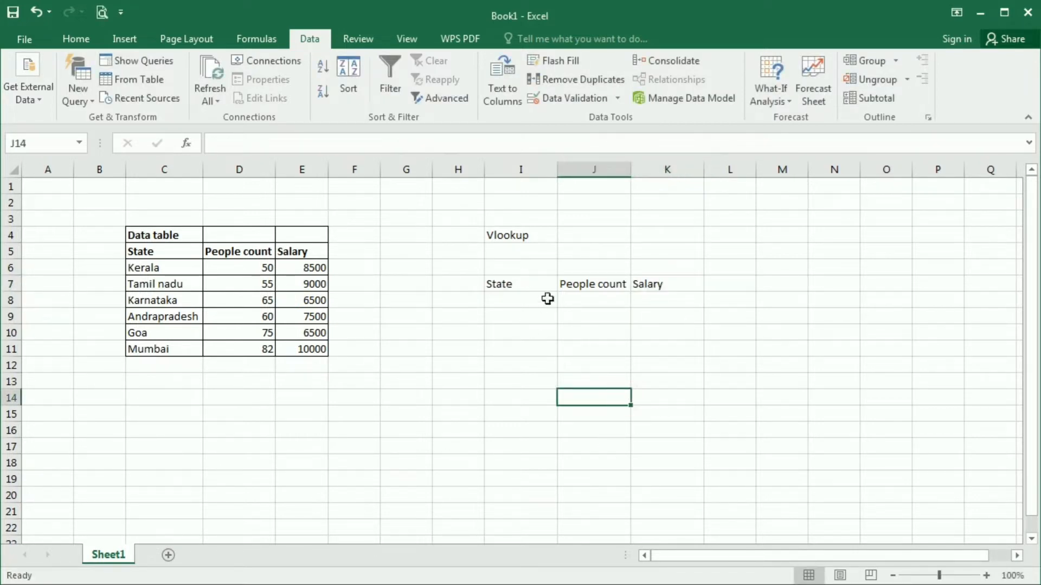
Apply all borders to the lookup table's header row and the empty row below it, I7:K8.
drag(523, 285, 658, 298)
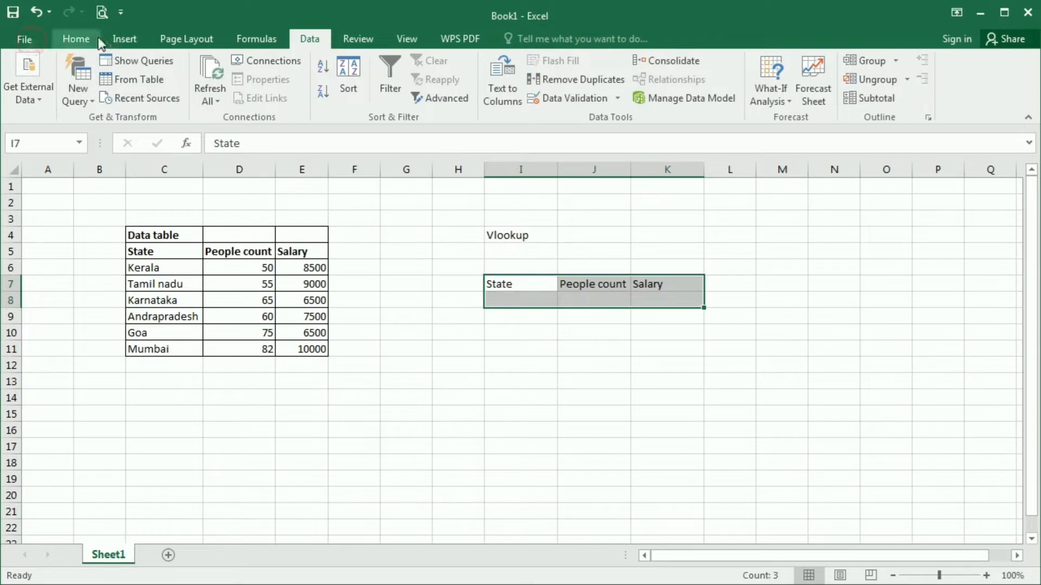
click(76, 38)
click(153, 92)
click(737, 443)
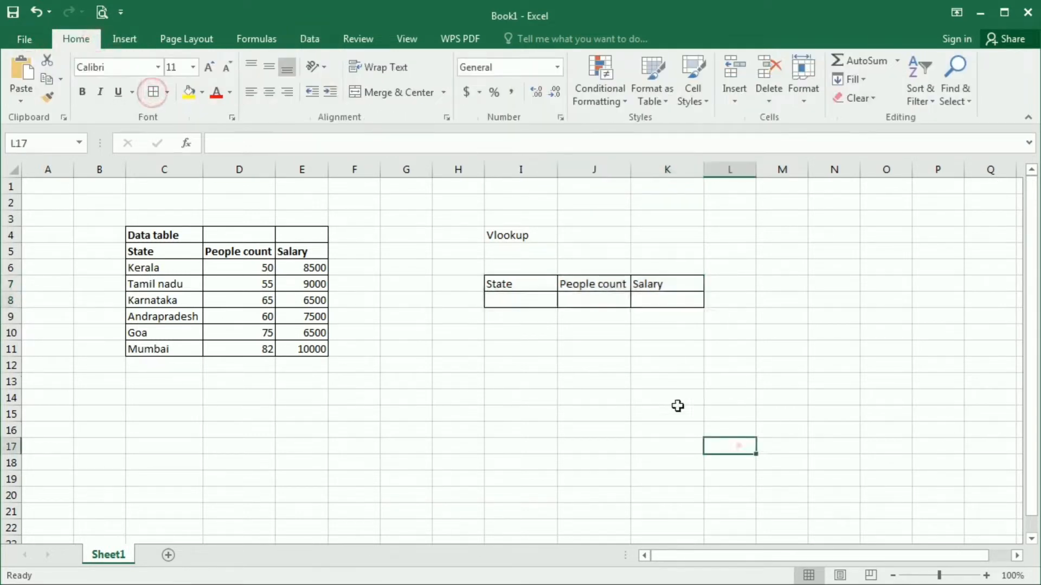
Add List data validation to cell I8, using the state names in C6:C11 as the source.
click(523, 301)
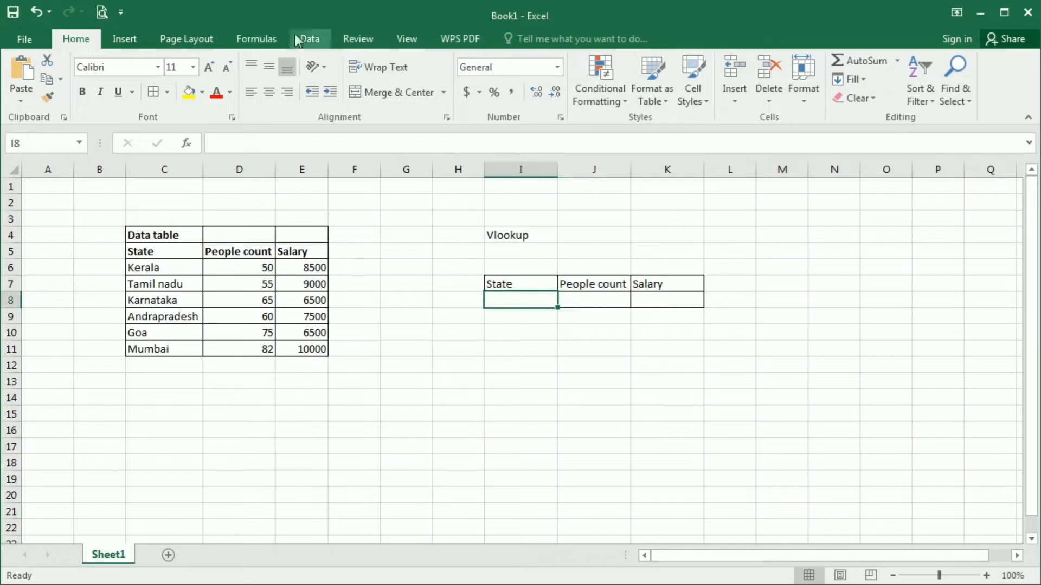
drag(142, 268, 146, 349)
click(527, 296)
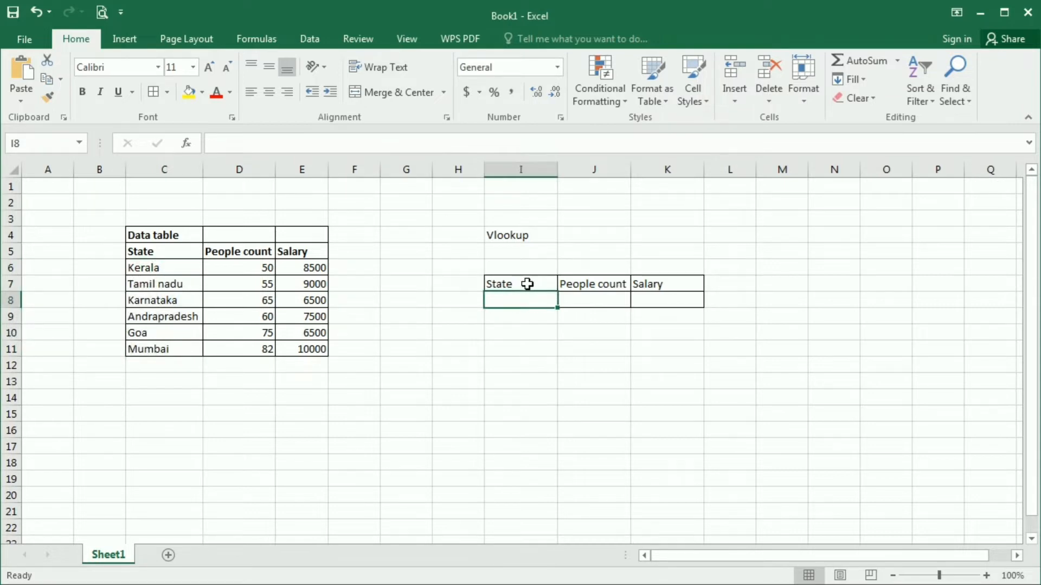
click(312, 37)
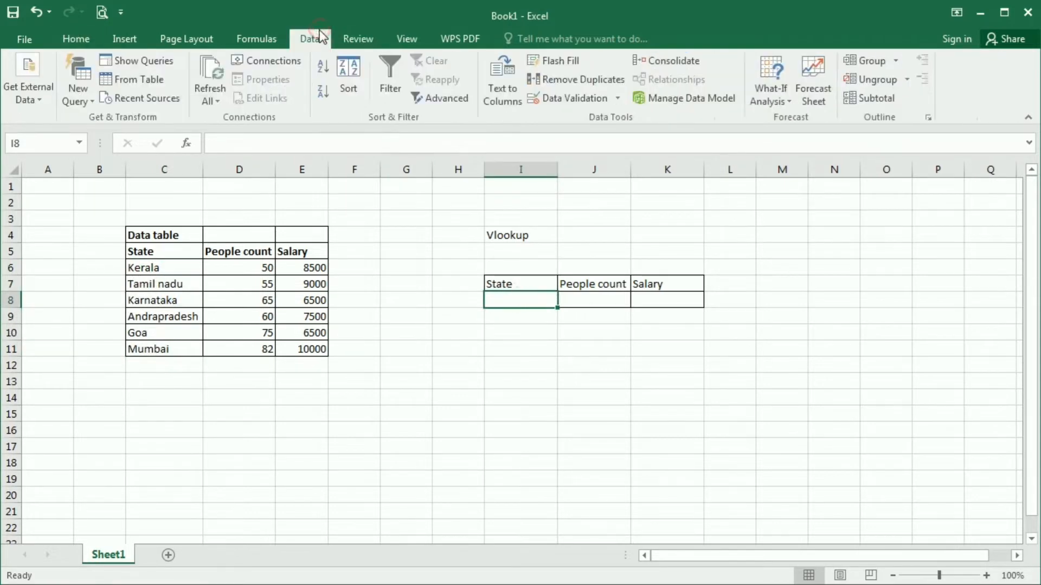
click(593, 96)
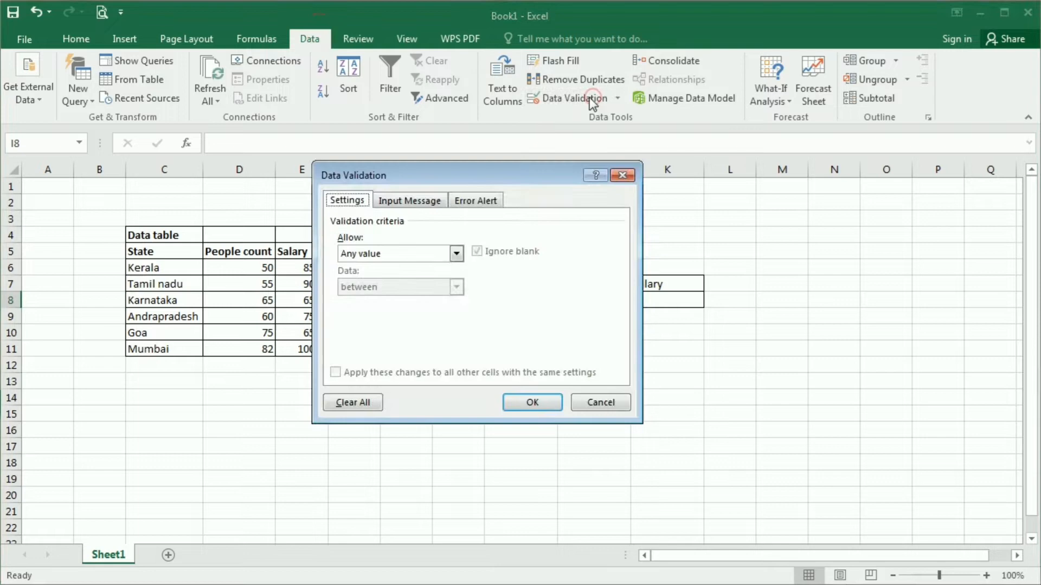
click(456, 253)
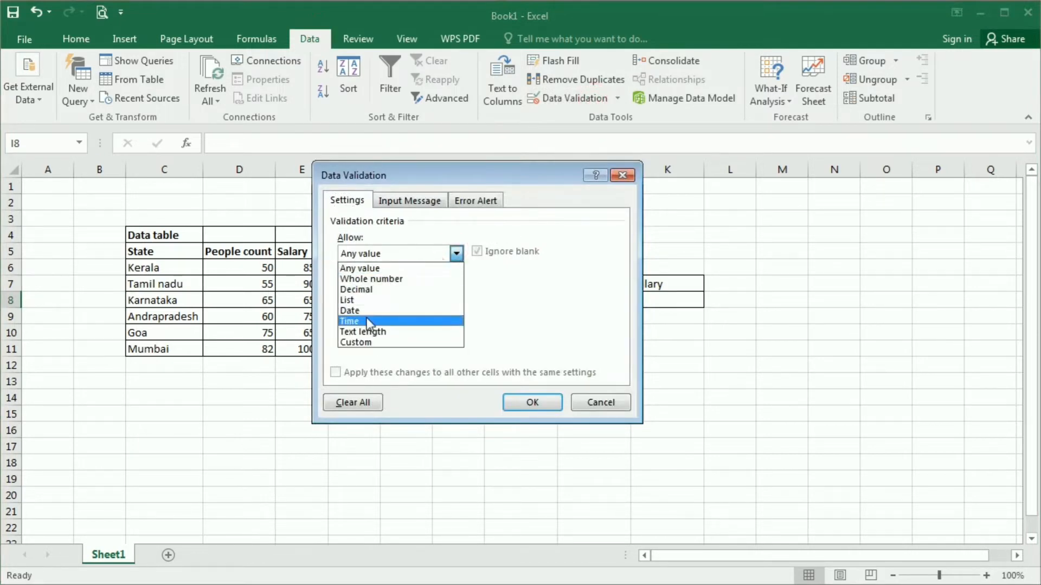
click(364, 300)
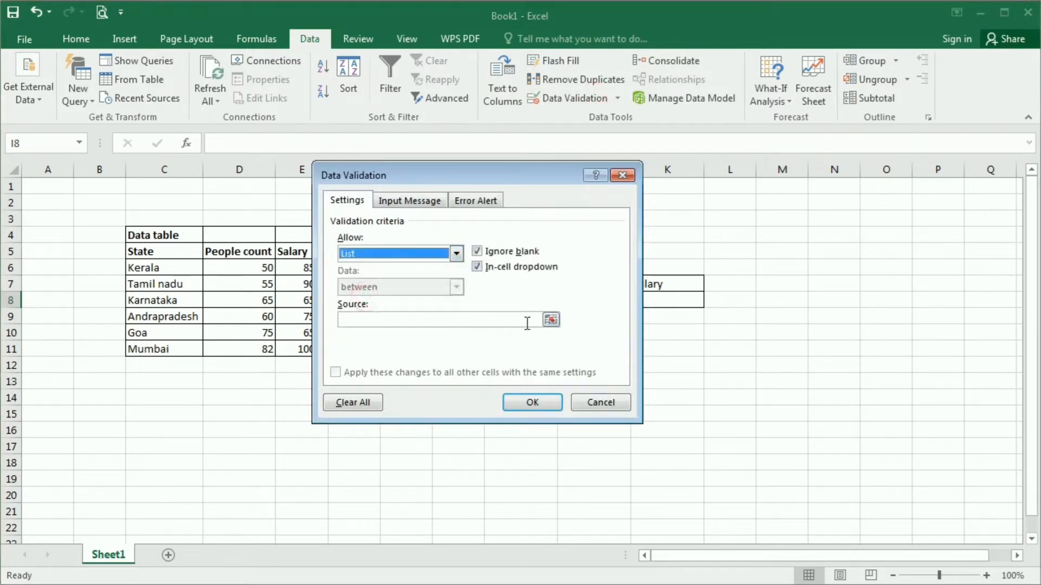
click(551, 320)
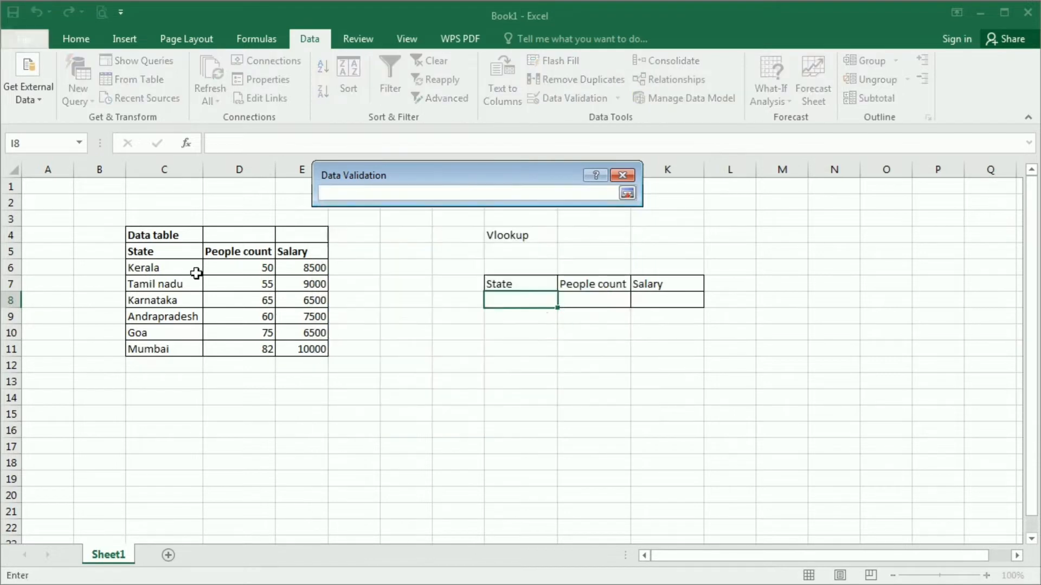
drag(156, 266, 156, 360)
click(155, 360)
drag(153, 268, 164, 349)
key(Return)
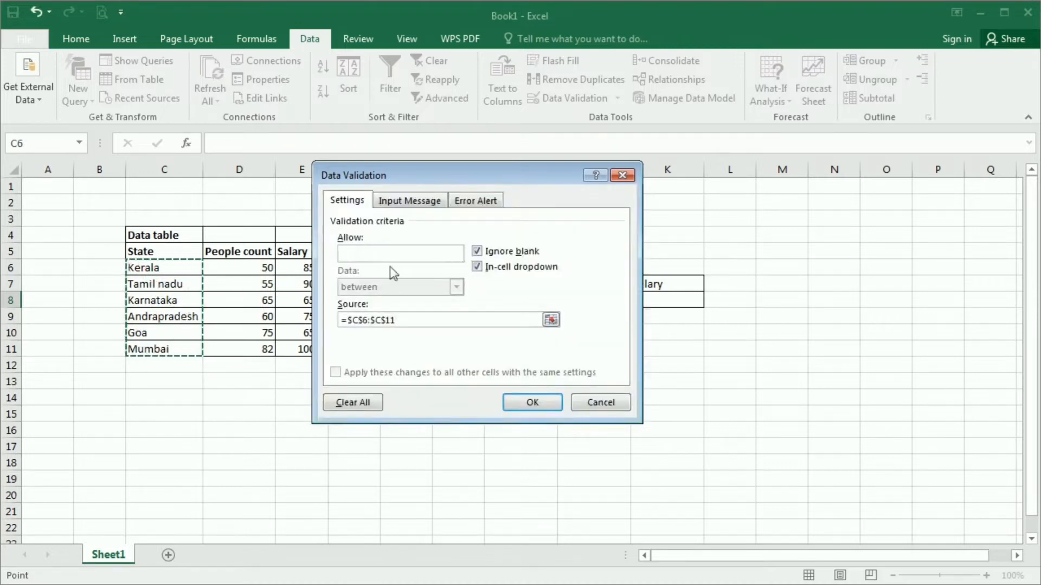
key(Return)
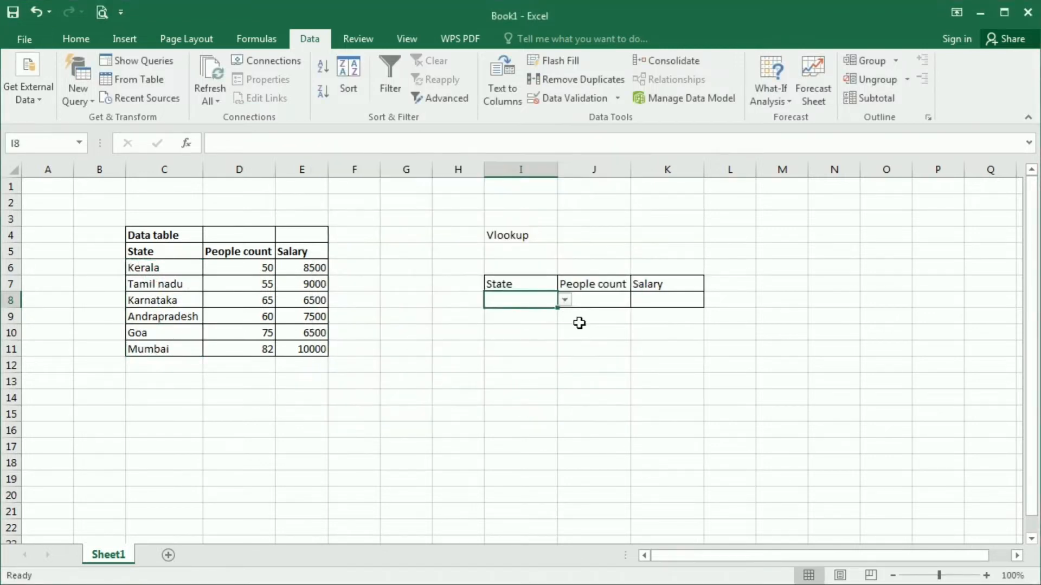
Try different states from the drop-down list in I8, finishing with Tamil nadu selected.
drag(149, 266, 148, 347)
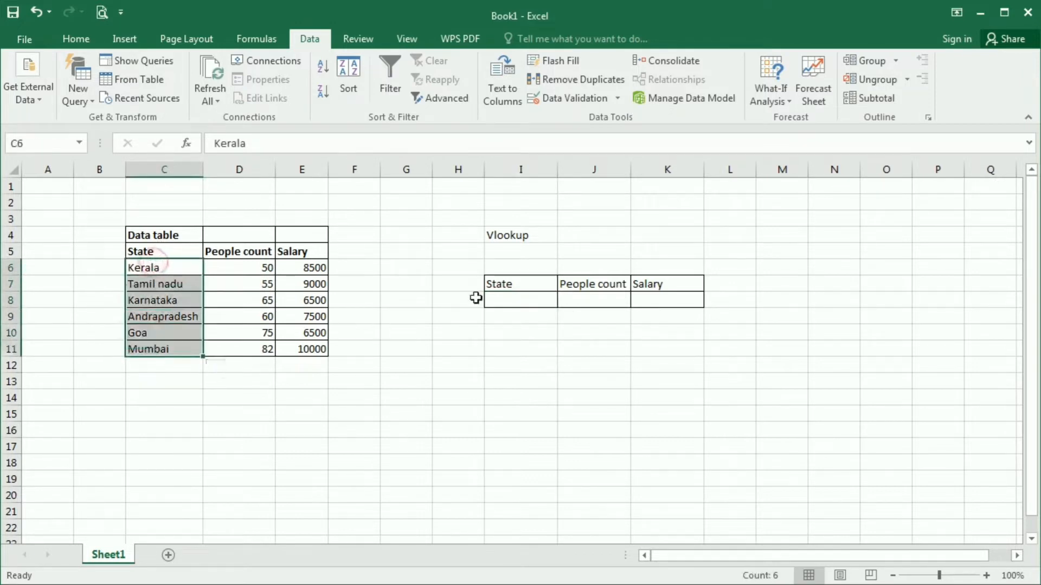
click(507, 302)
click(564, 301)
click(526, 324)
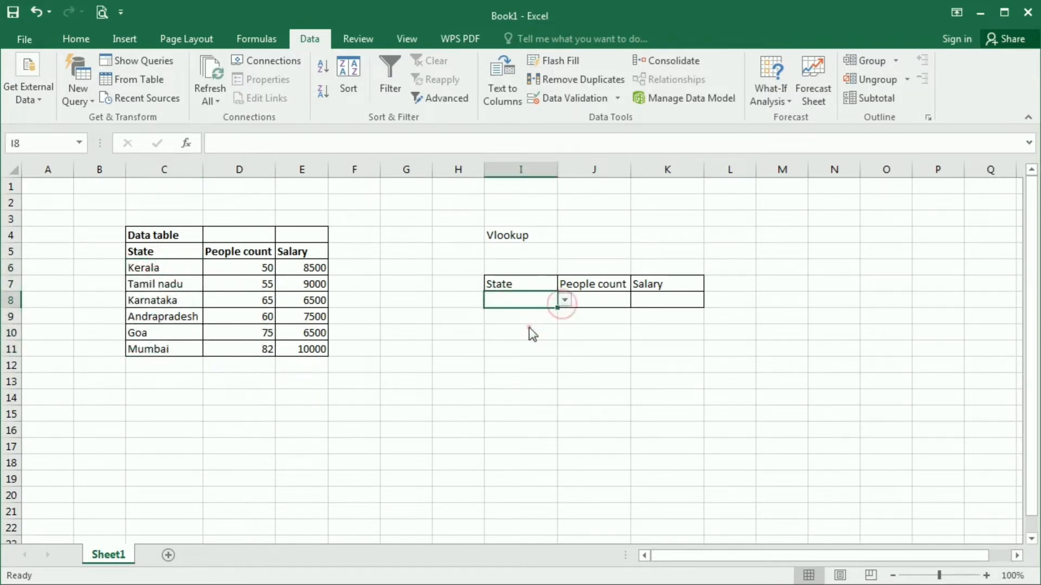
click(565, 300)
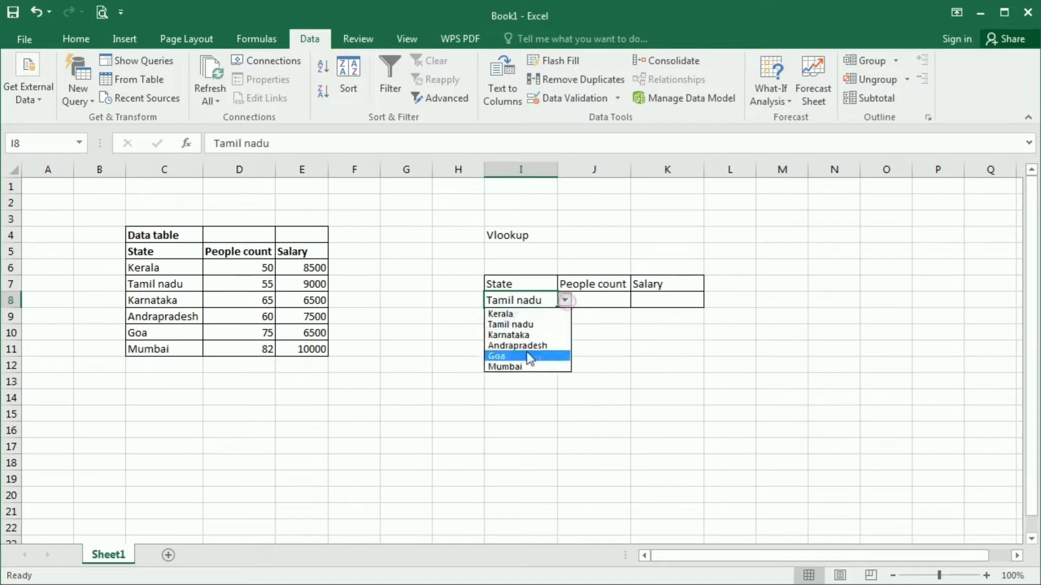
click(526, 351)
click(565, 301)
click(523, 324)
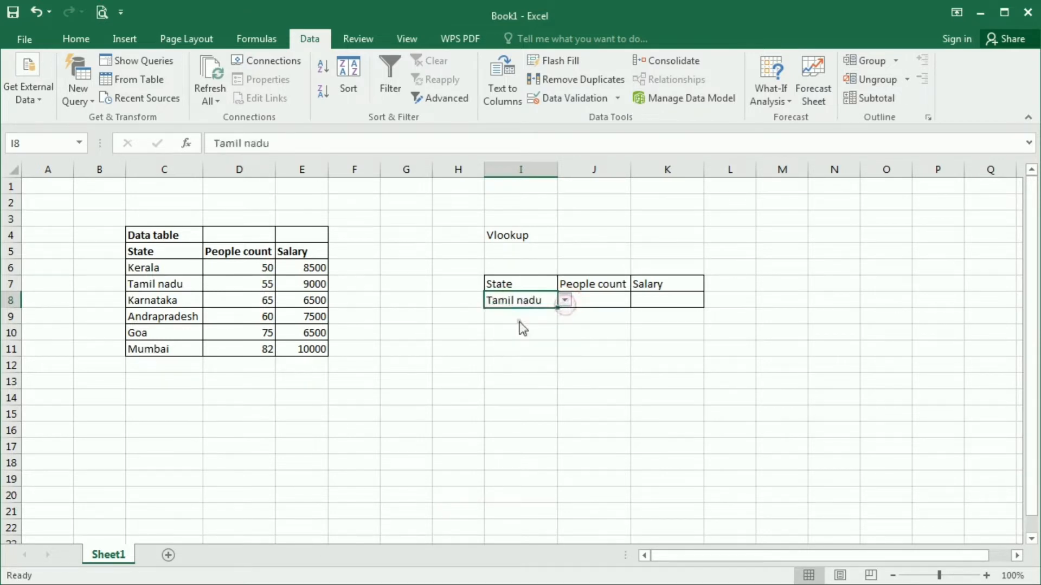
Enter =VLOOKUP(I8,C6:E11,2,FALSE) in cell J8 to retrieve the people count for the selected state.
click(582, 301)
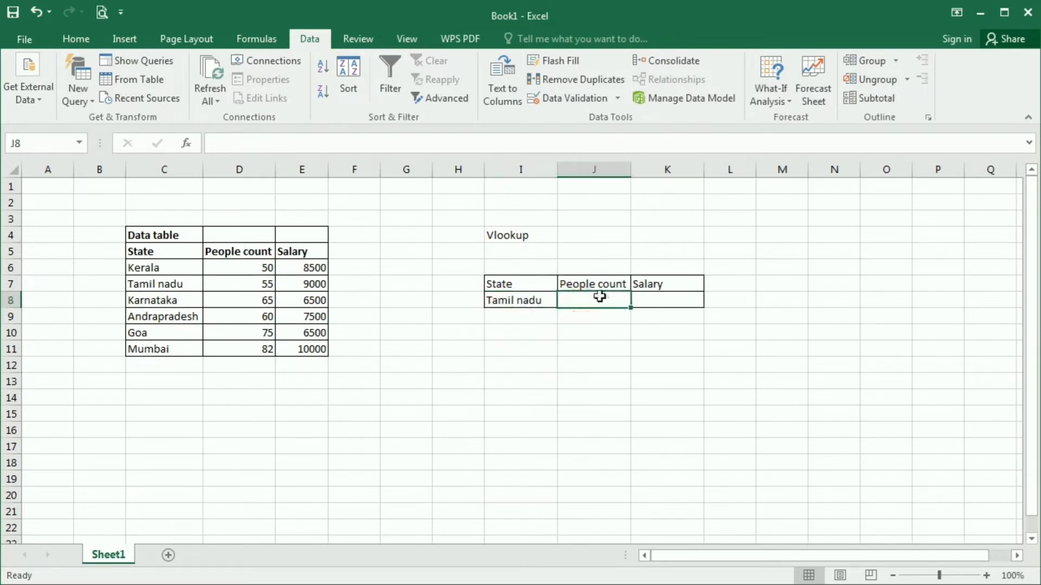
click(599, 296)
drag(233, 252, 239, 347)
click(567, 303)
text(=v)
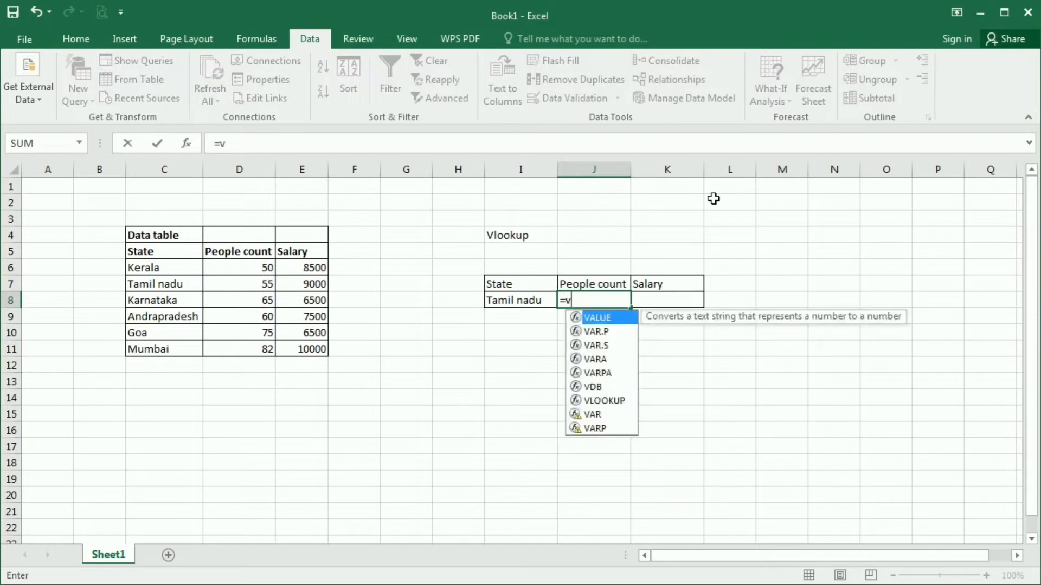
text(lo)
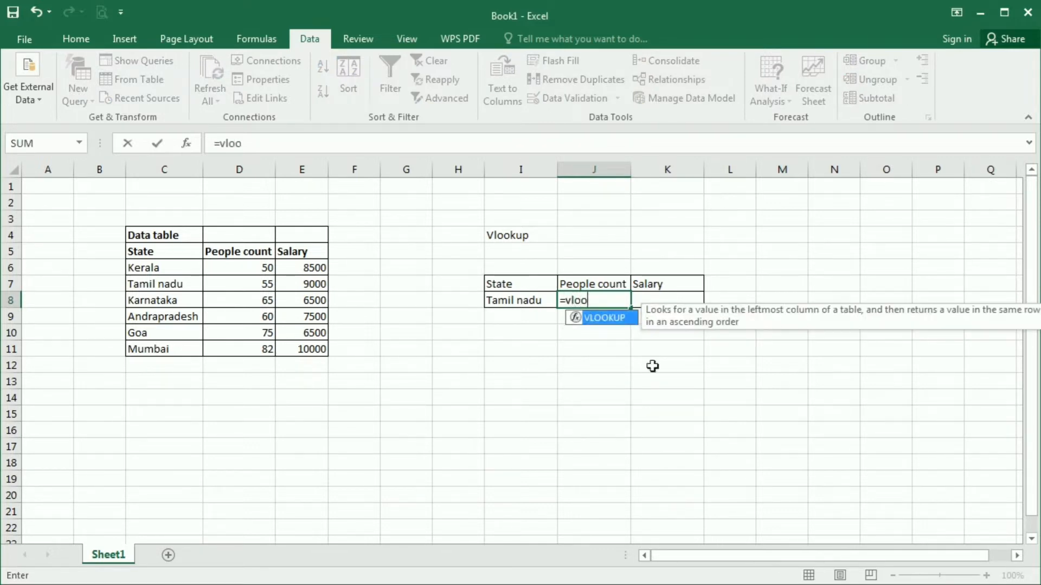
text(o)
double_click(605, 318)
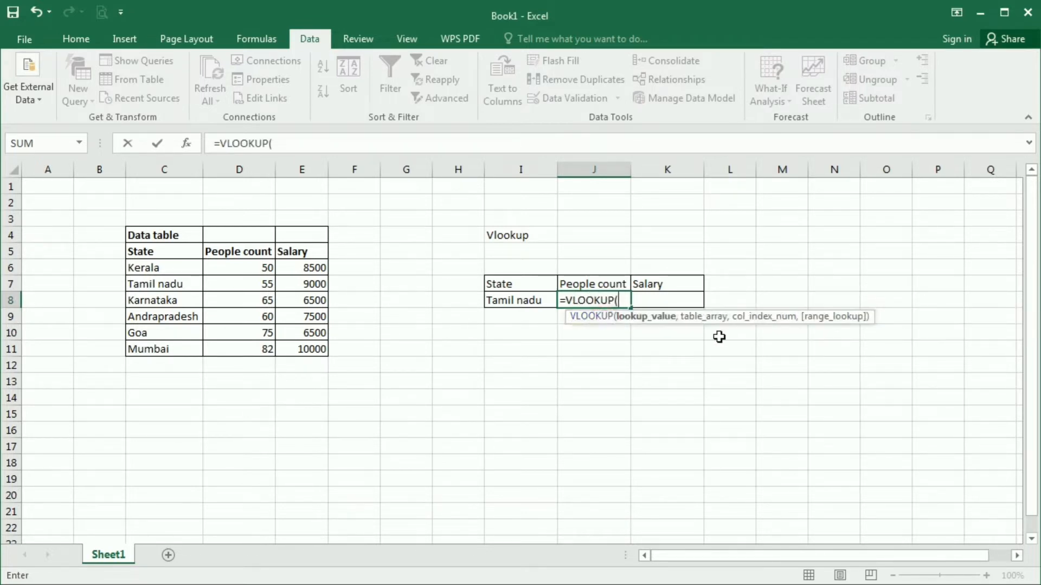
click(528, 304)
text(,)
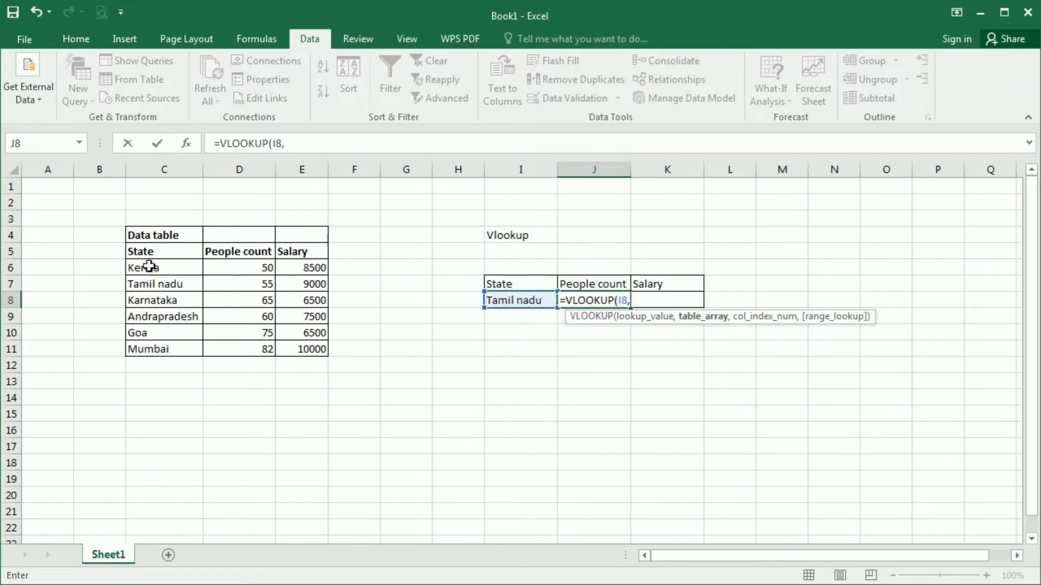
drag(149, 266, 304, 342)
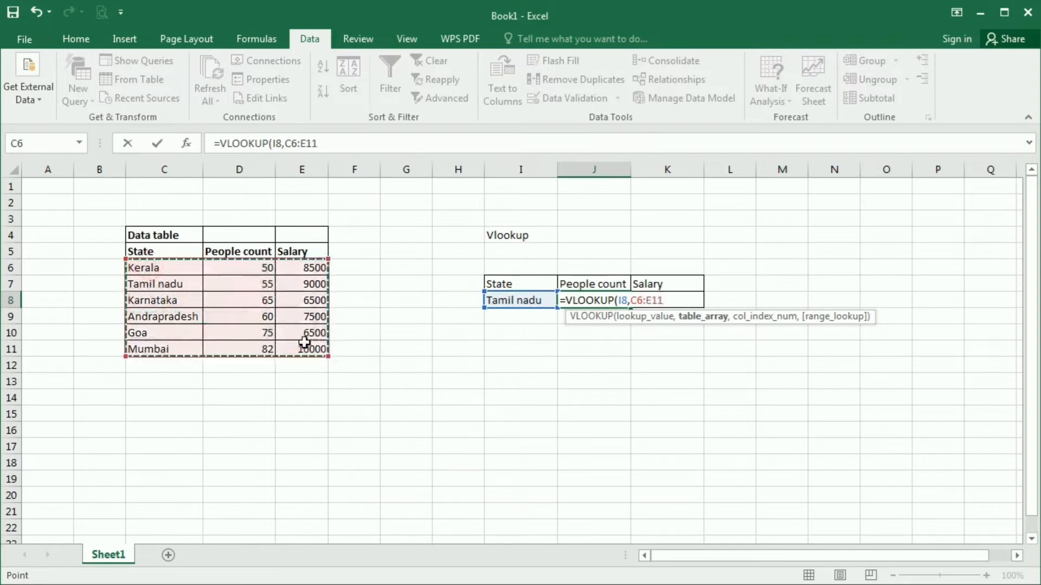
text(,)
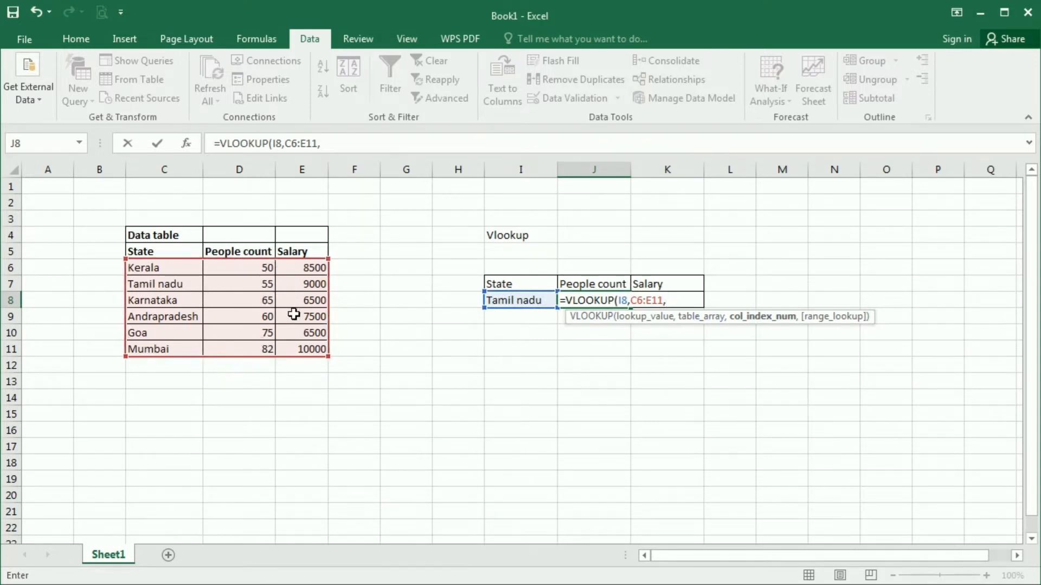
text(2,)
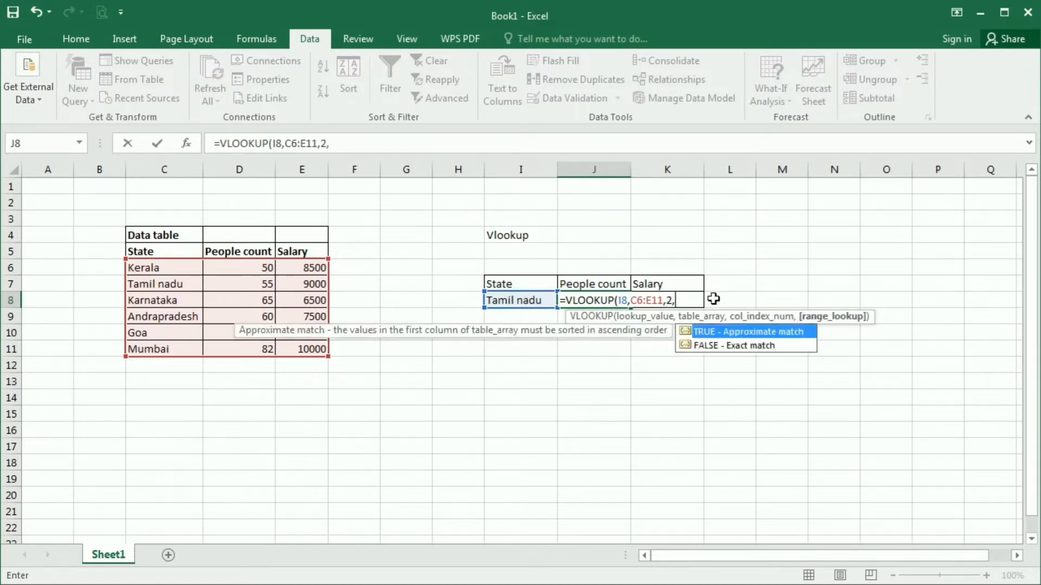
double_click(740, 347)
key(Return)
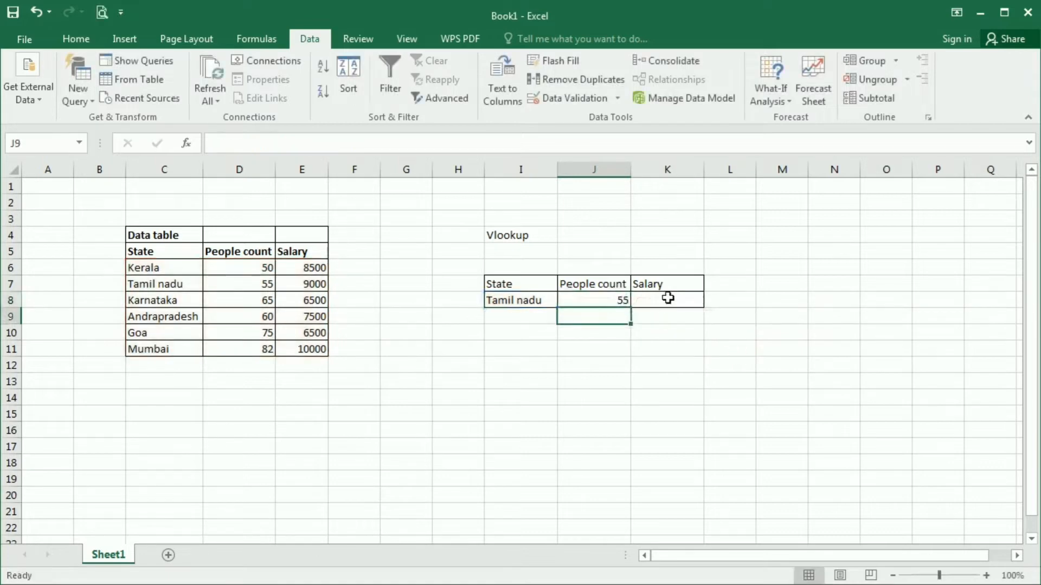
Copy the VLOOKUP formula text from J8 and paste it unchanged into the Salary cell K8.
click(580, 295)
triple_click(367, 145)
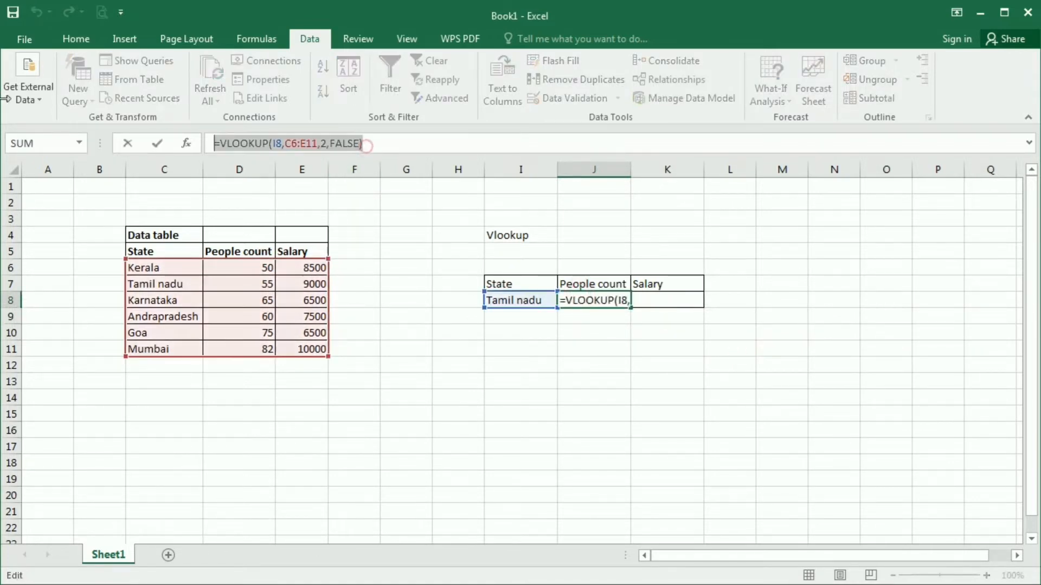
key(ctrl+x)
key(Escape)
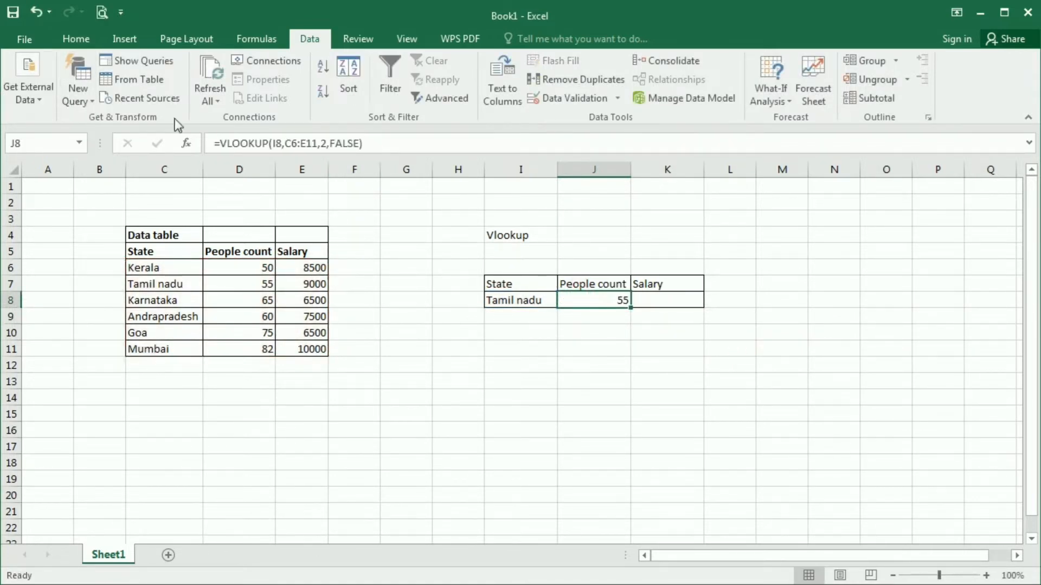
click(393, 145)
triple_click(396, 144)
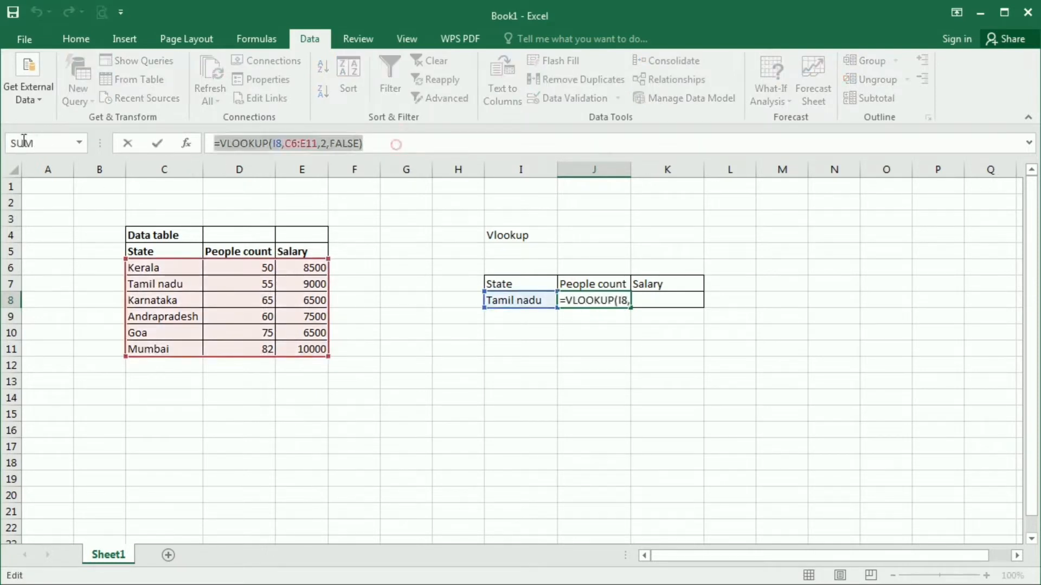
key(Escape)
click(681, 296)
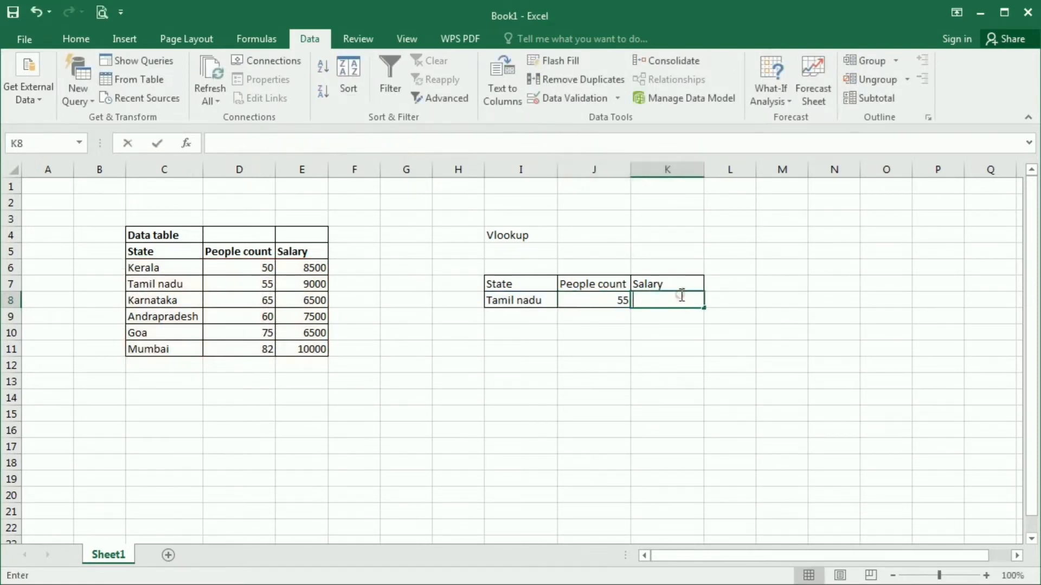
key(ctrl+v)
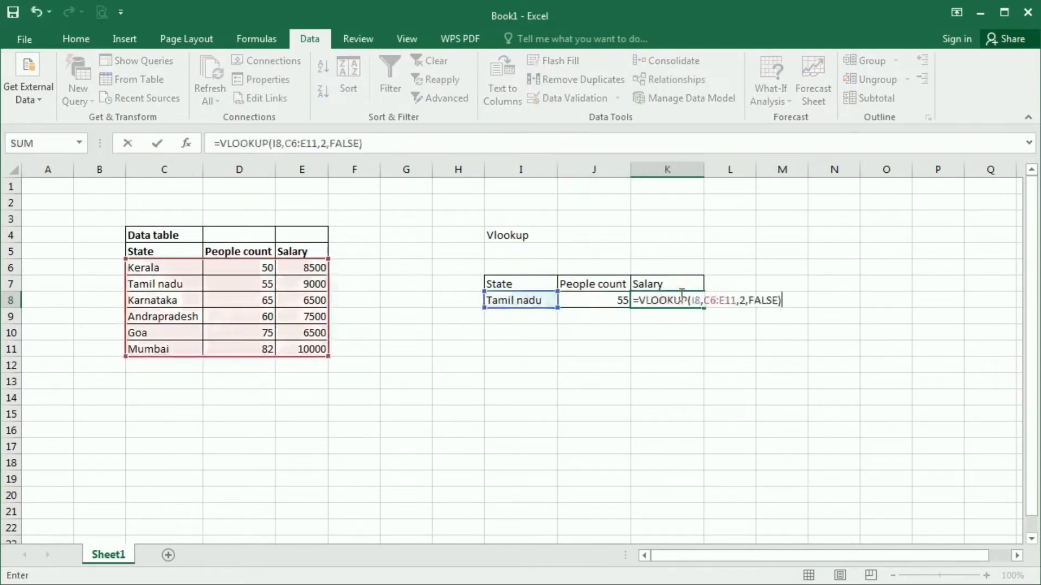
Change the column index in K8's VLOOKUP formula to 3 so that it returns the salary.
click(743, 300)
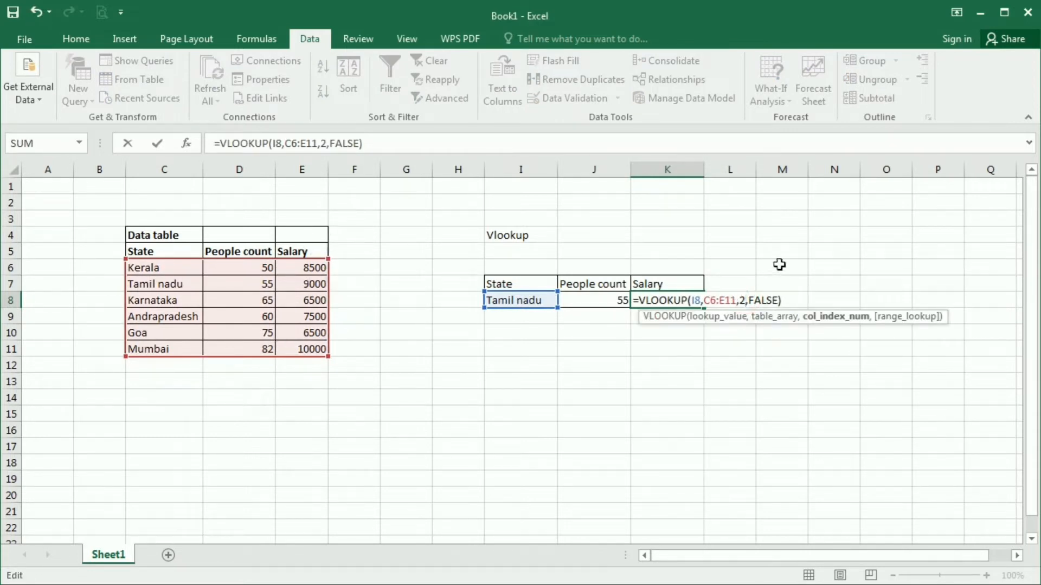
key(BackSpace)
key(Return)
click(687, 300)
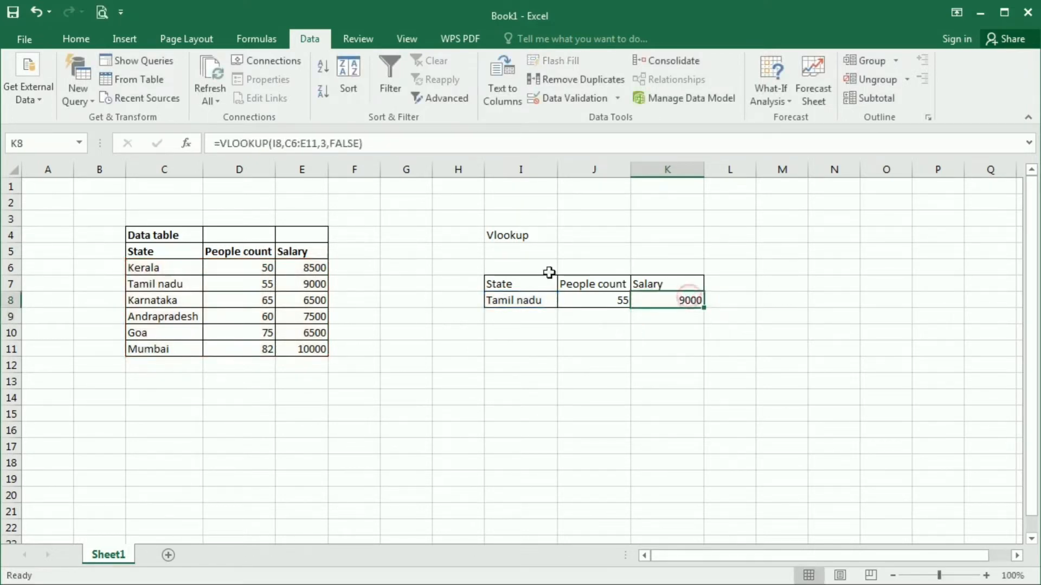
Test the lookup with Andrapradesh in I8, compare the results with its row in the data table, and finish with Mumbai selected.
click(530, 300)
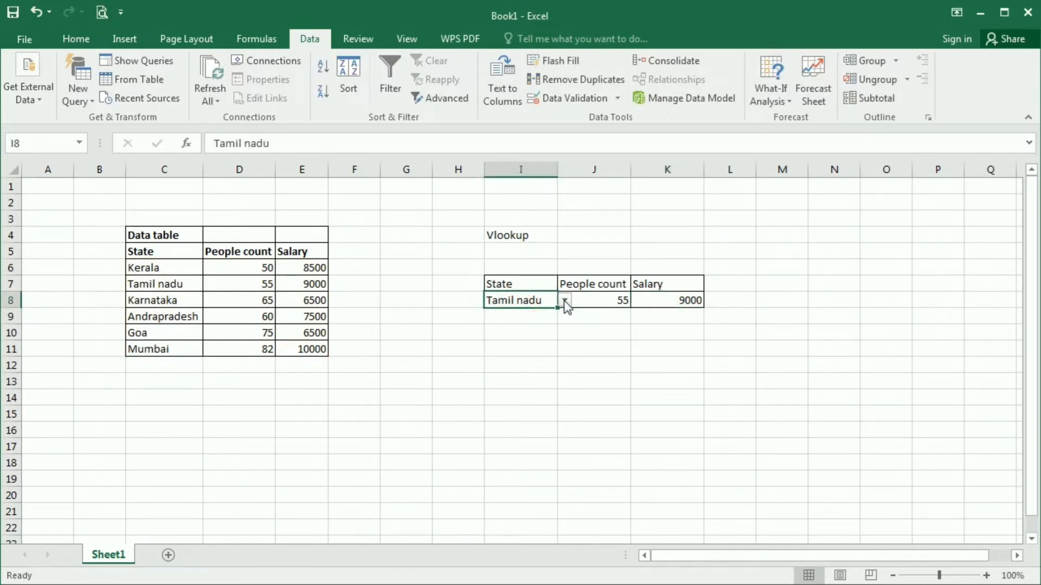
click(564, 300)
click(536, 344)
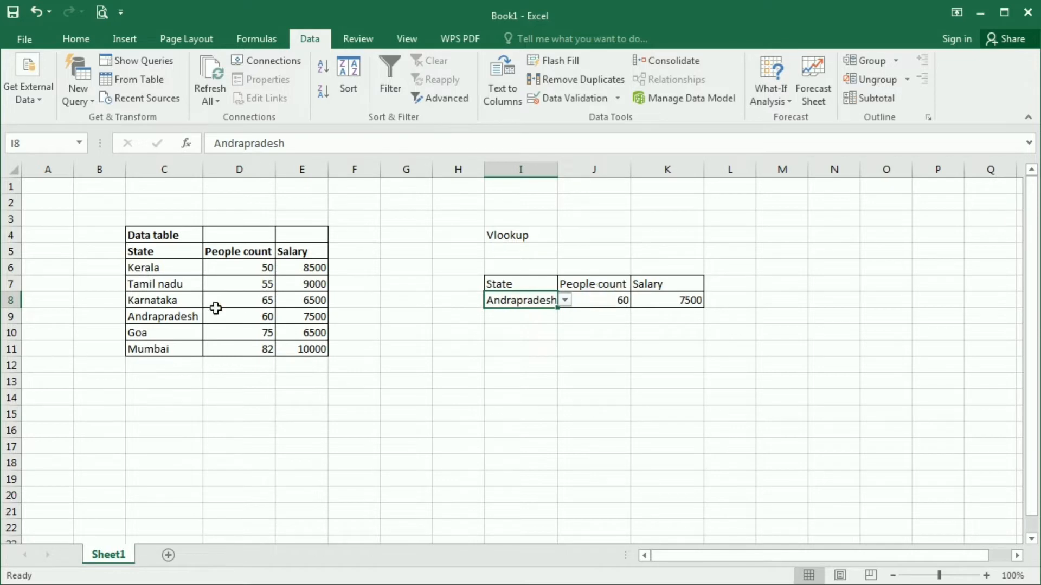
click(249, 317)
drag(314, 301, 316, 309)
click(323, 317)
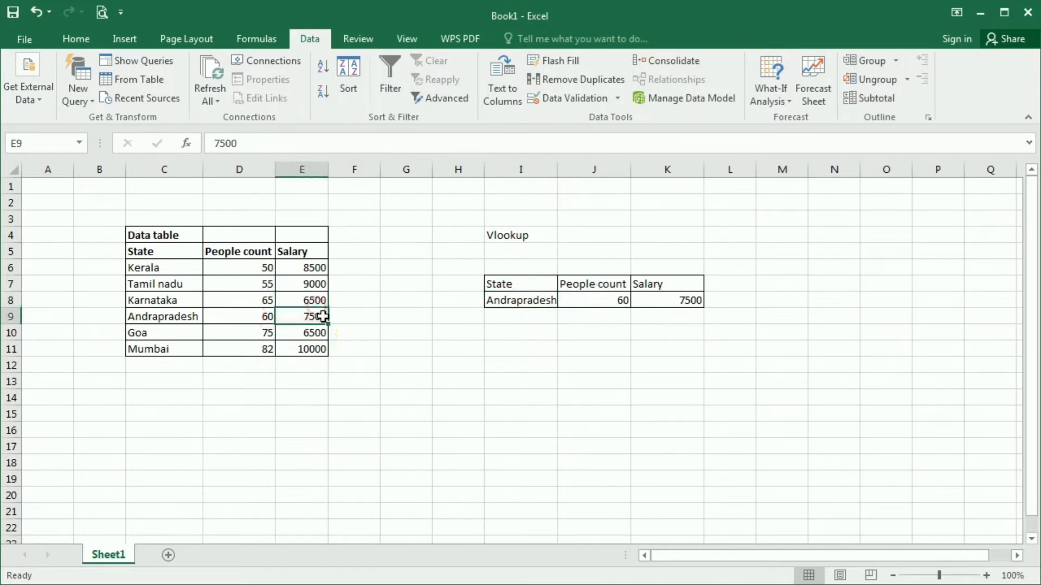
click(671, 296)
click(521, 300)
click(565, 301)
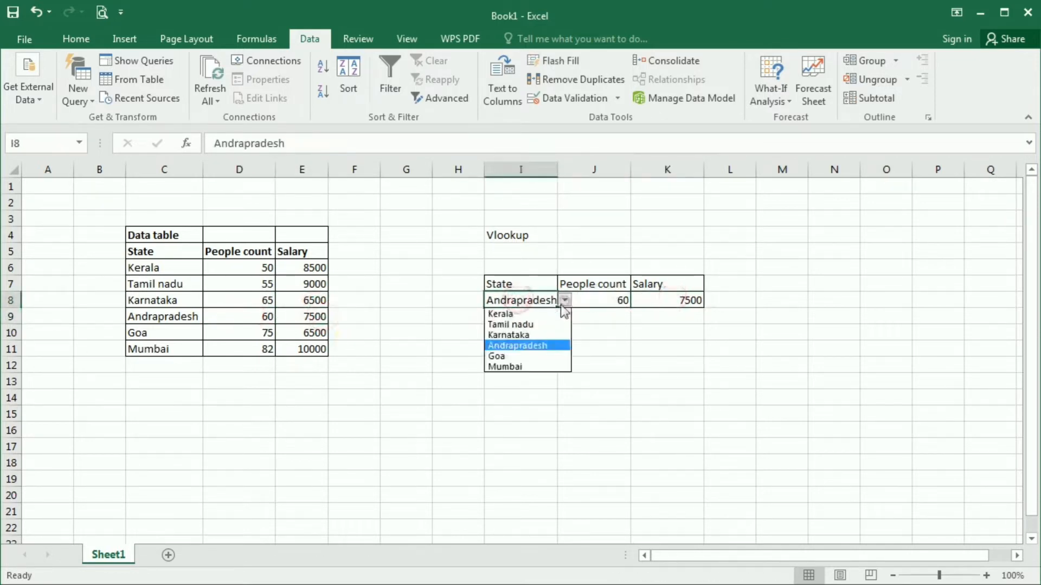
click(513, 367)
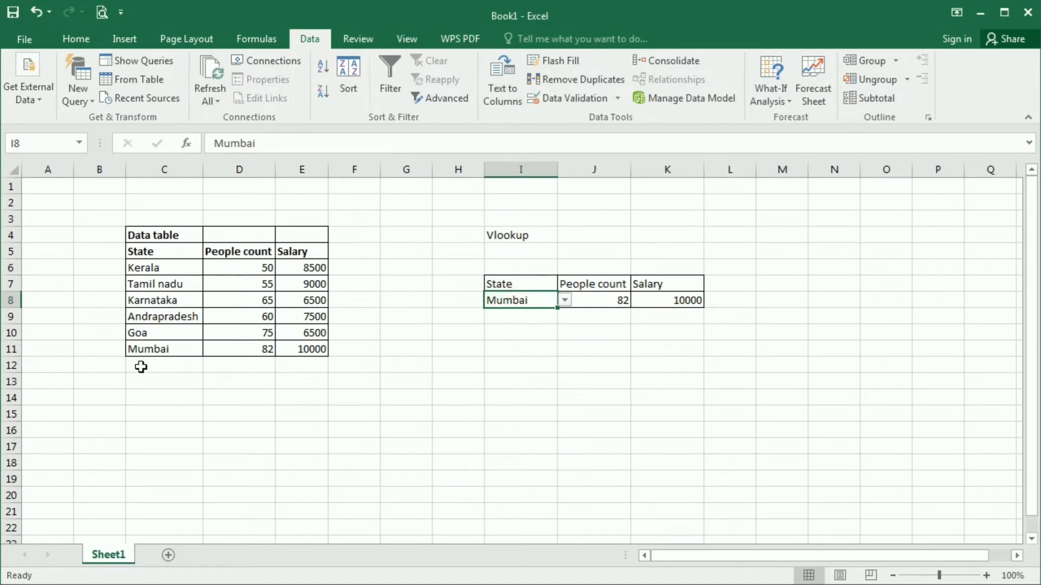
scroll(242, 353, down, 2)
scroll(234, 349, up, 1)
click(170, 223)
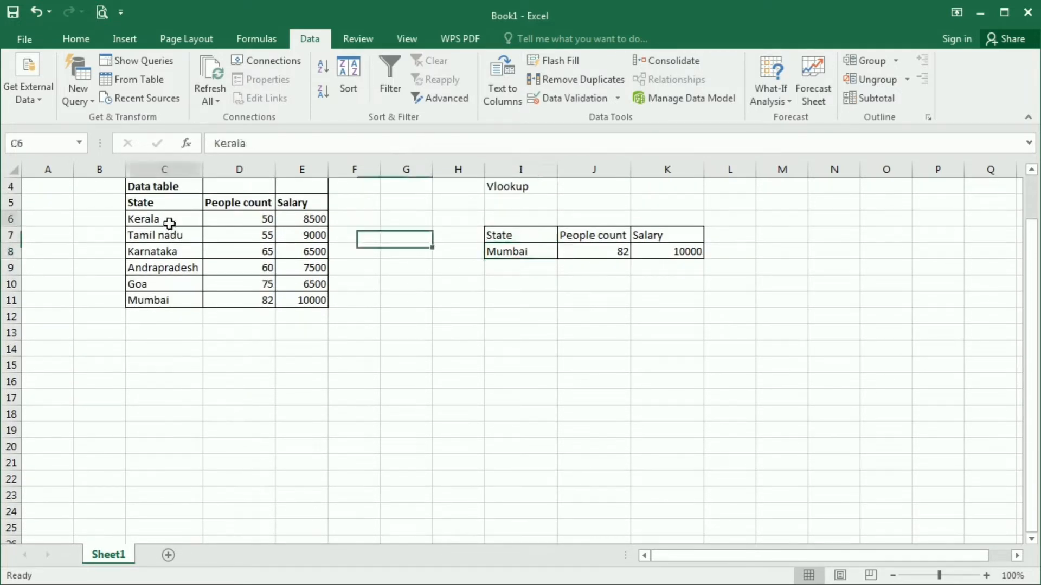
drag(170, 223, 213, 300)
click(172, 382)
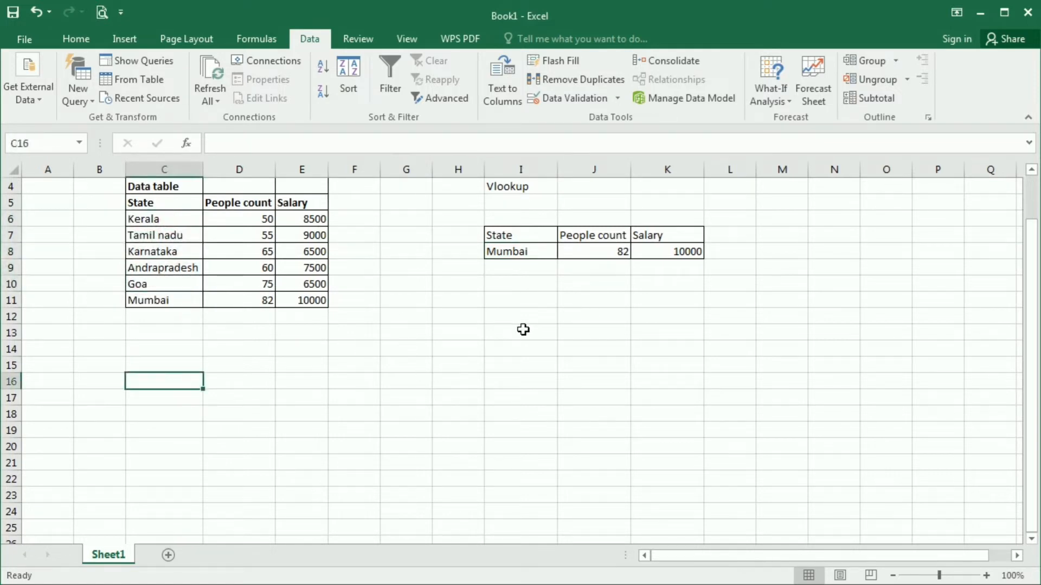
Copy the data table with its headers, C5:E11, and paste it below the original starting at C14.
scroll(174, 223, up, 1)
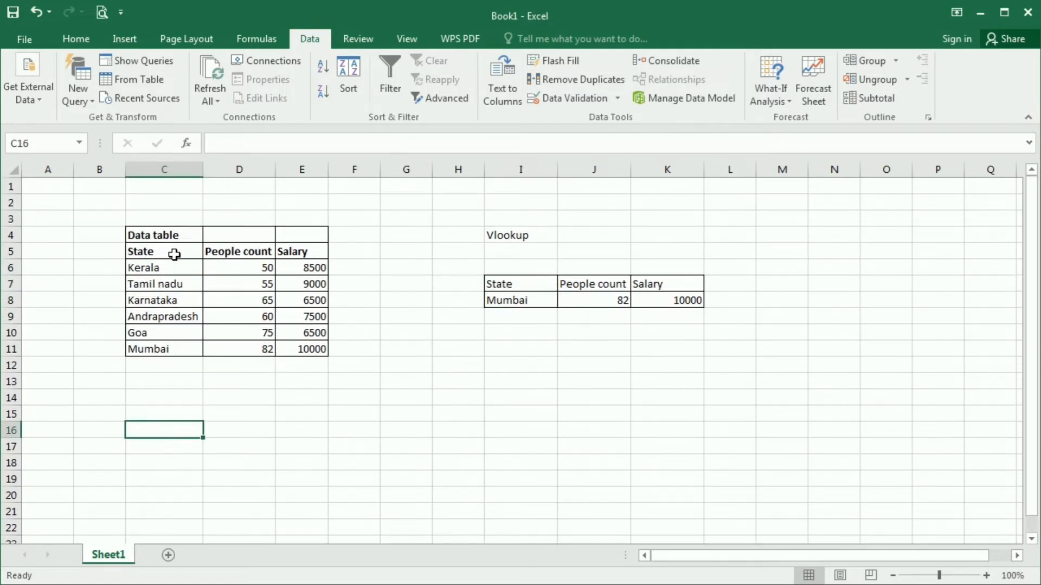
drag(162, 250, 302, 342)
key(ctrl+c)
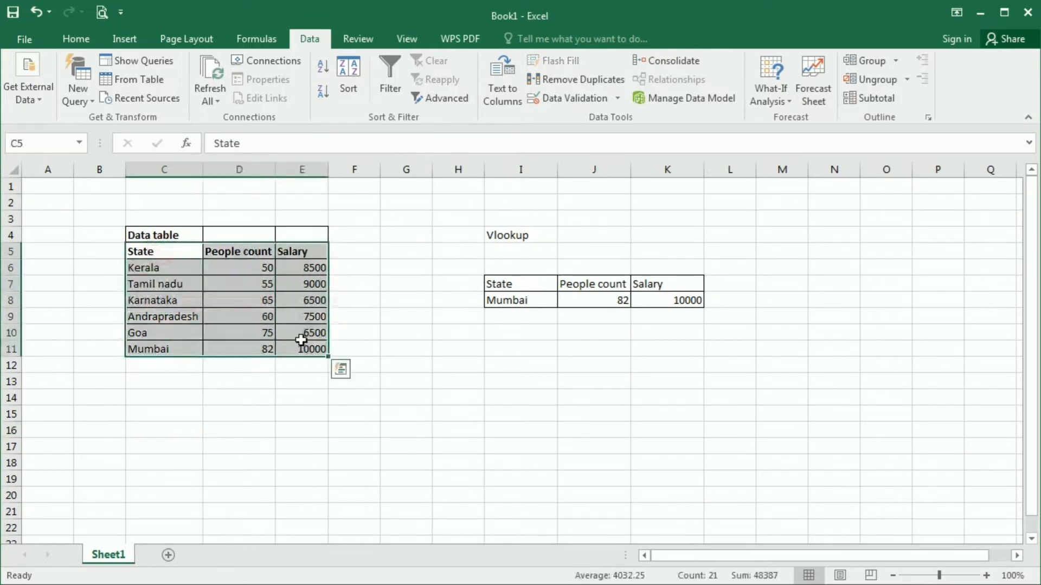
scroll(209, 363, down, 1)
click(179, 345)
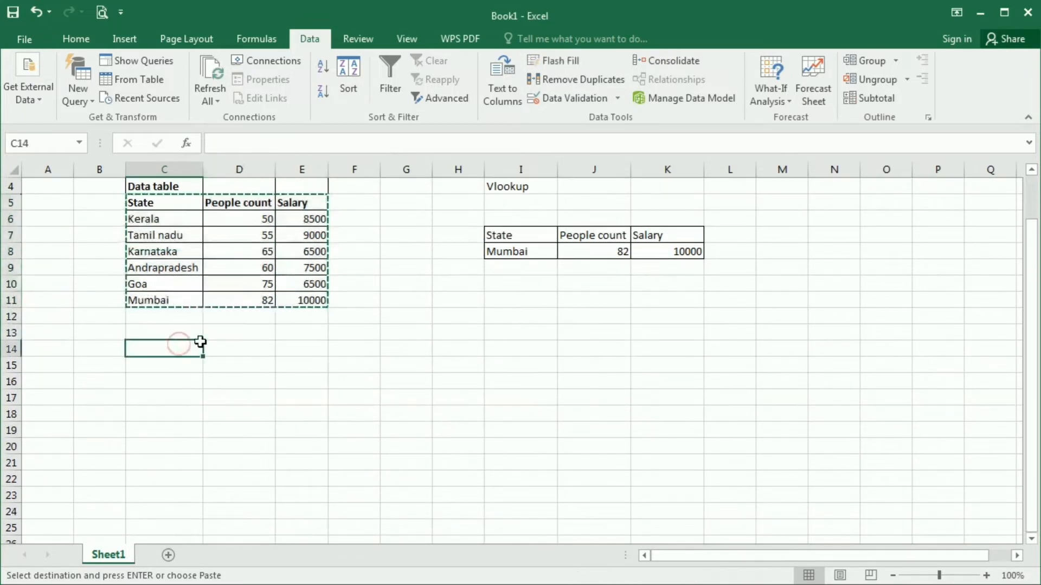
key(ctrl+v)
Copy the state names Kerala to Andrapradesh in C15:C18 and paste them below Mumbai starting at C21.
drag(167, 376, 167, 408)
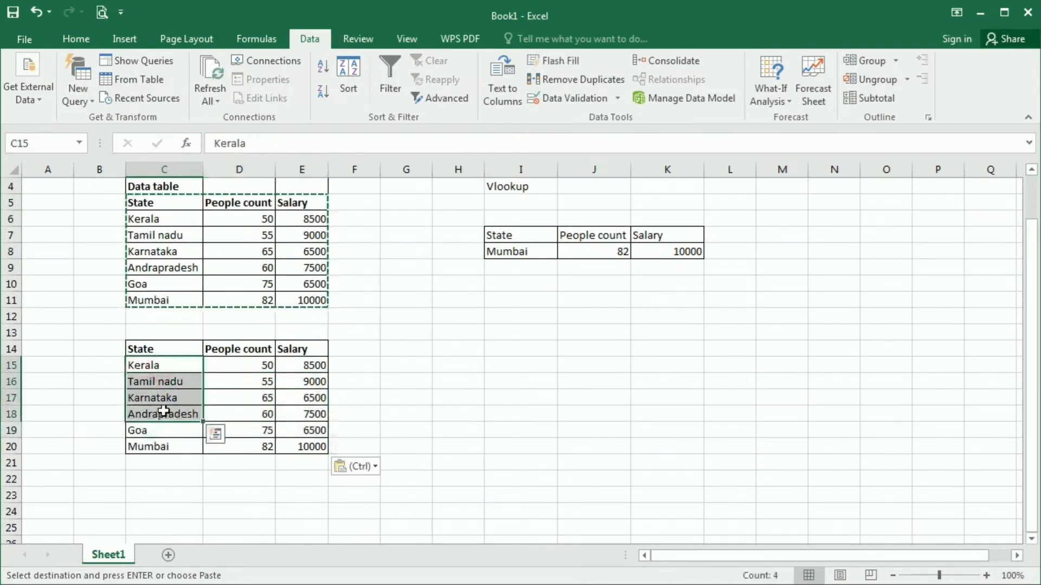
key(ctrl+c)
scroll(172, 410, down, 2)
click(163, 364)
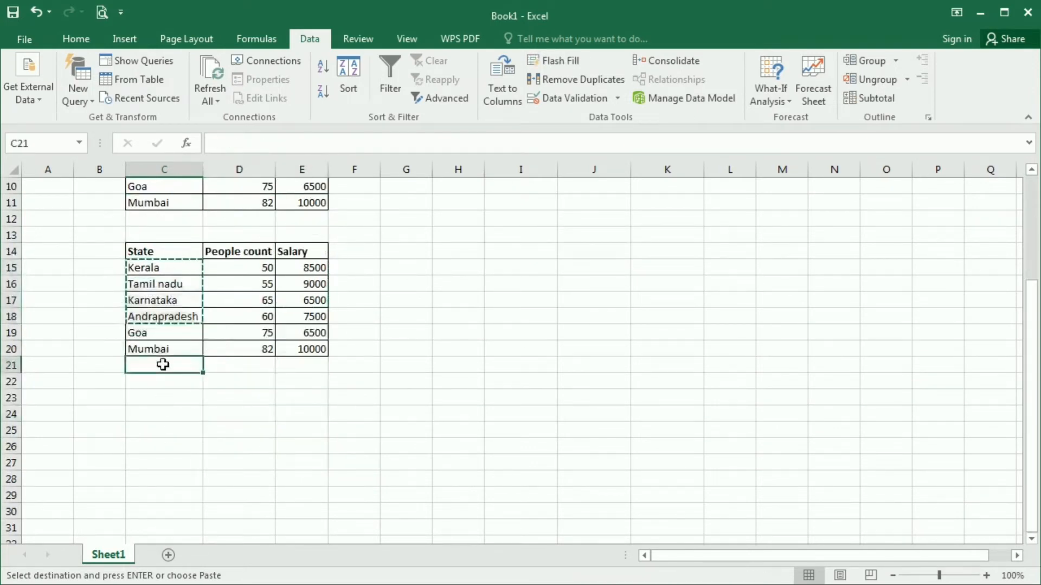
key(ctrl+v)
Enter 60 as the people count for the repeated Kerala entry in D21.
click(233, 367)
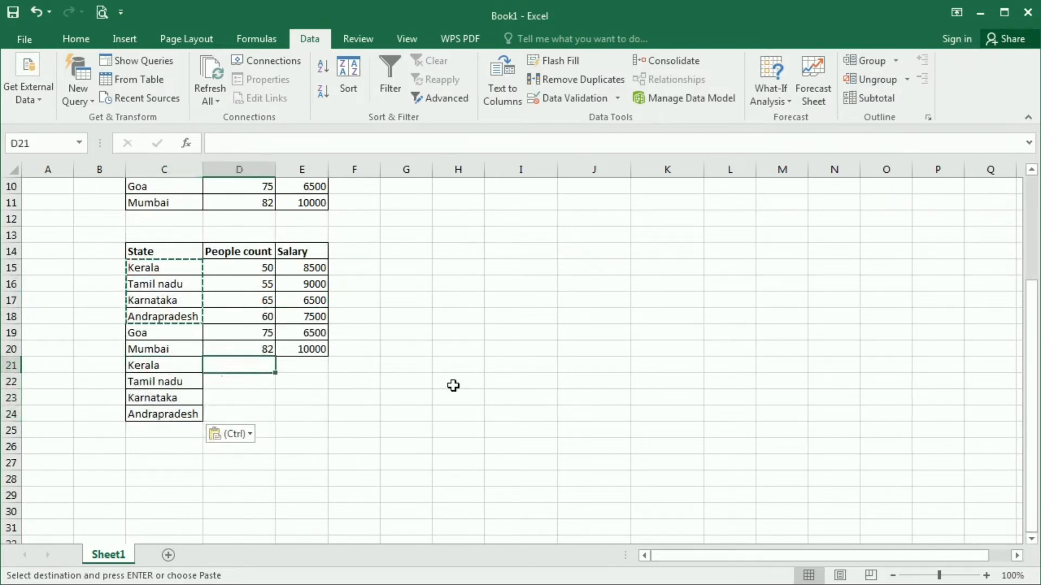
text(60)
key(Return)
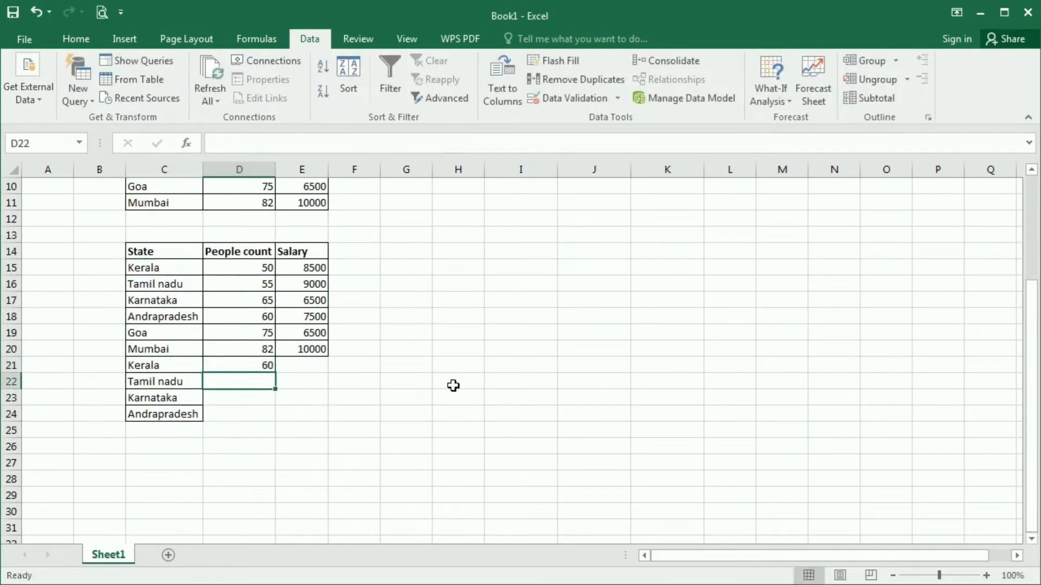
click(270, 271)
click(260, 362)
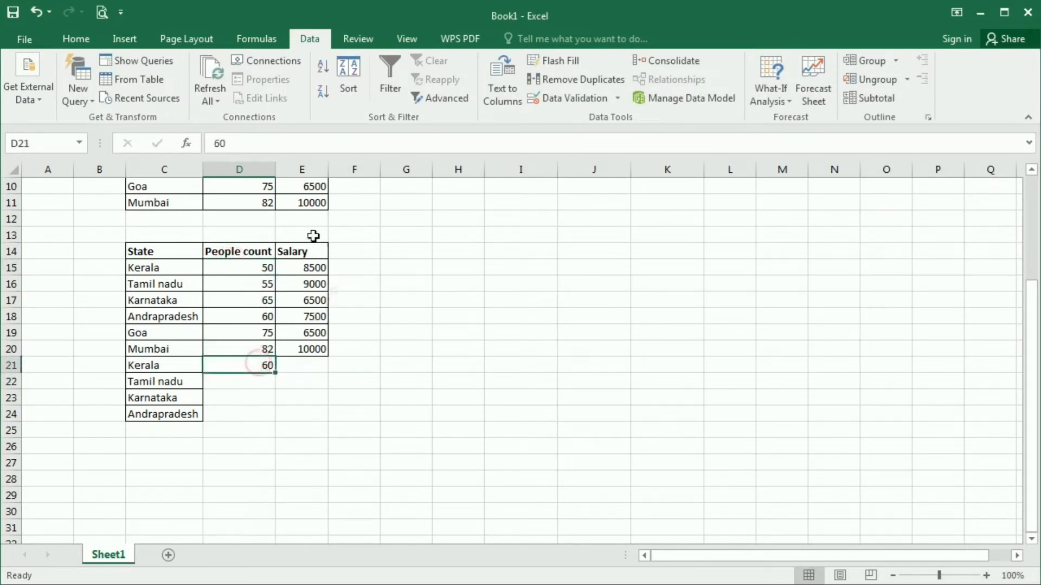
Clear the Salary column of the copied table by filling the blank cell E13 down over it.
click(314, 233)
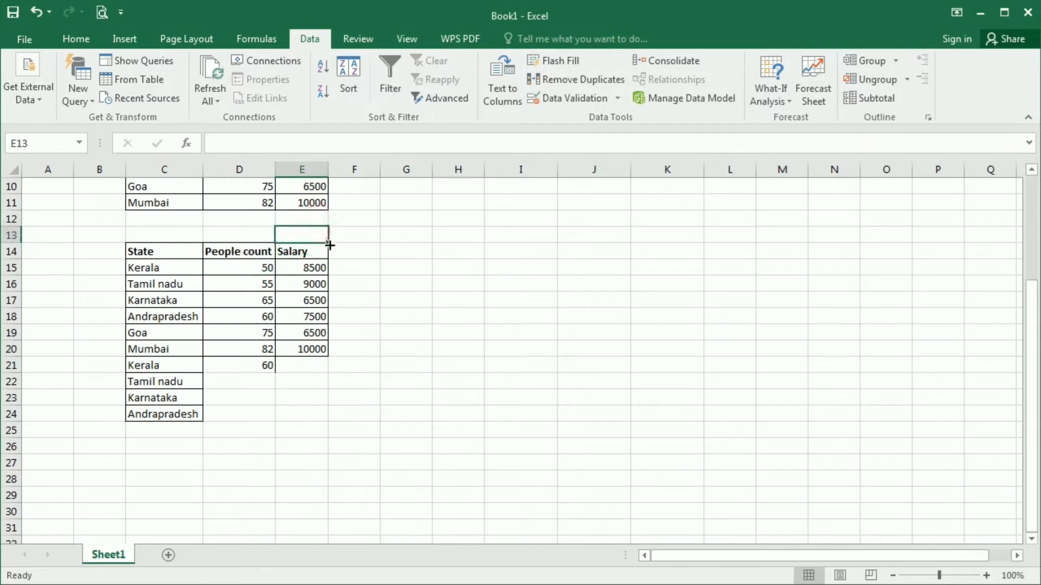
drag(330, 245, 282, 483)
click(404, 381)
Copy the bordered cell formatting of D20 onto the People count cells D15:D24.
click(257, 372)
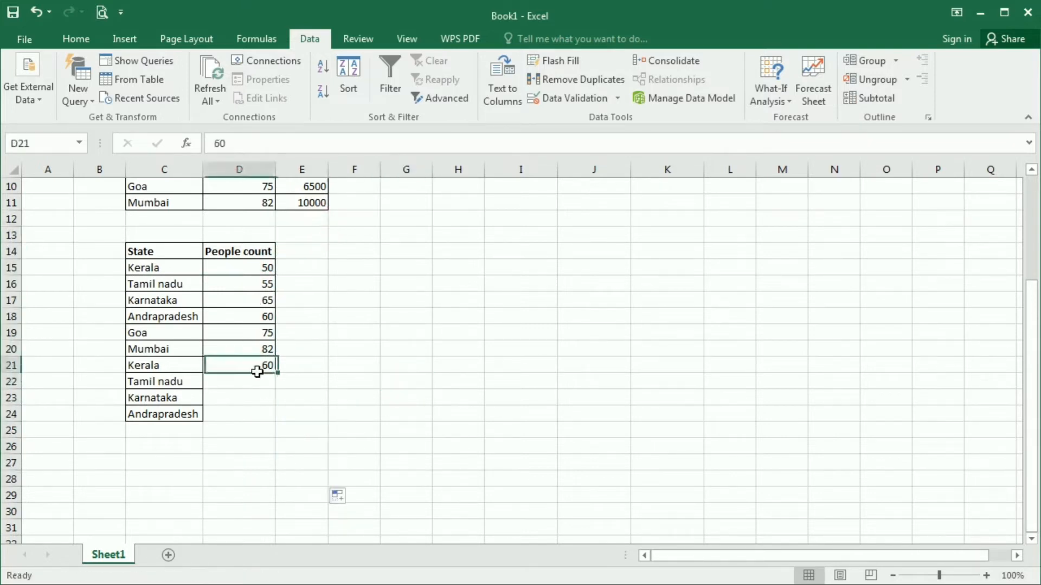
click(262, 350)
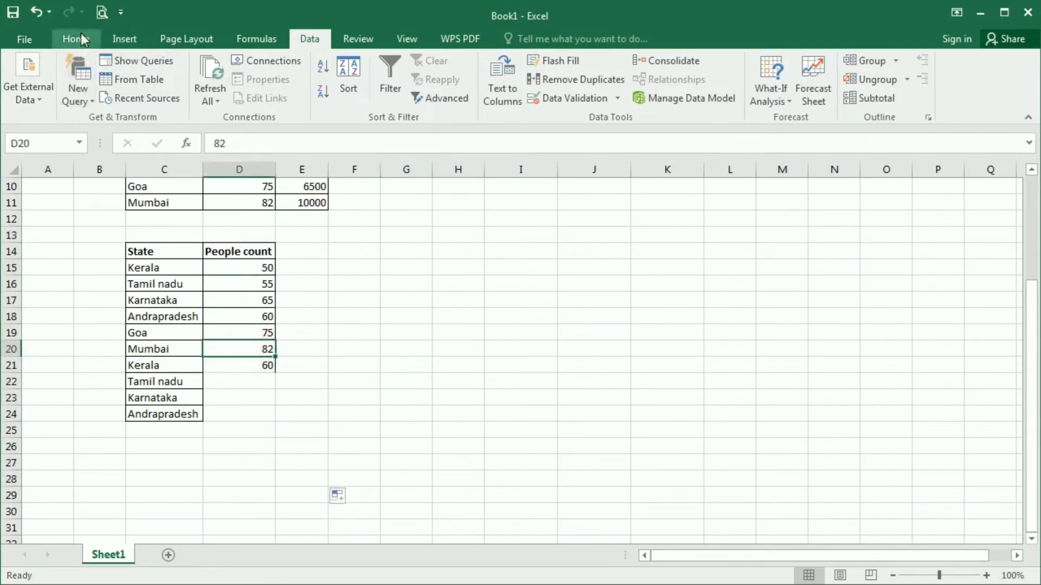
click(76, 38)
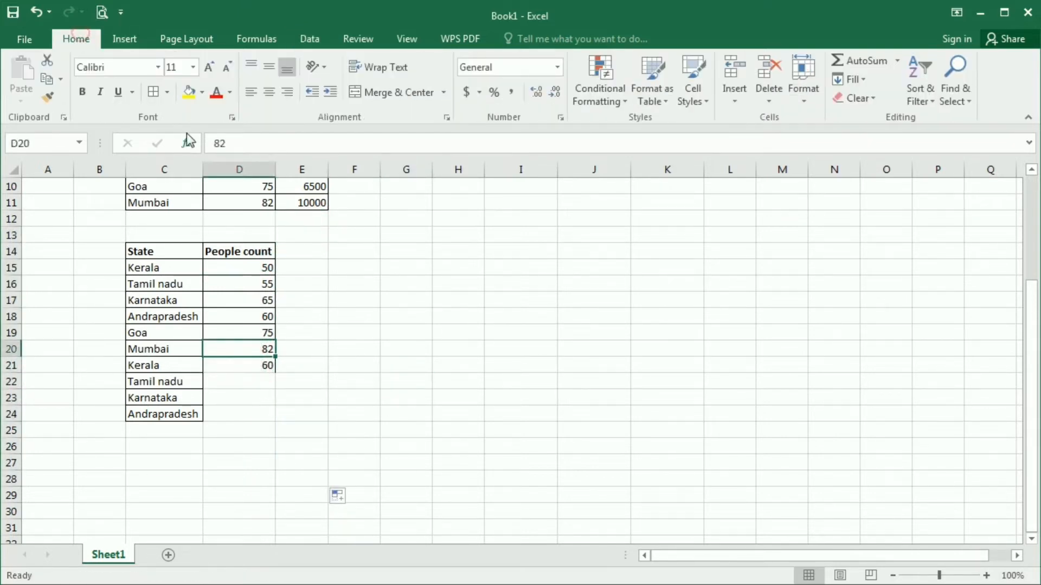
click(48, 96)
drag(256, 269, 251, 411)
Enter people counts 70, 62 and 90 for the repeated Tamil nadu, Karnataka and Andrapradesh rows in D22:D24.
click(246, 380)
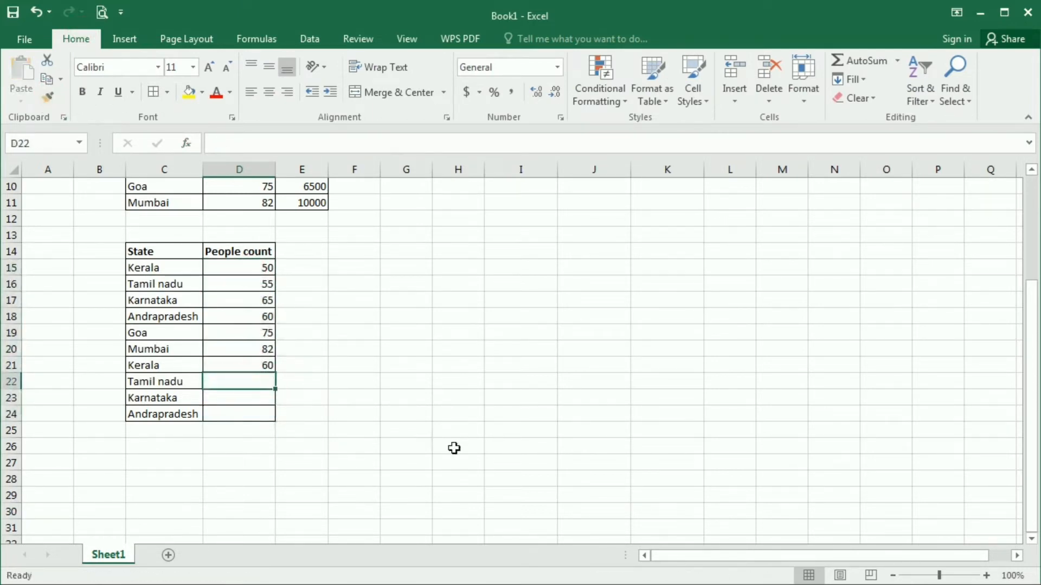
text(70)
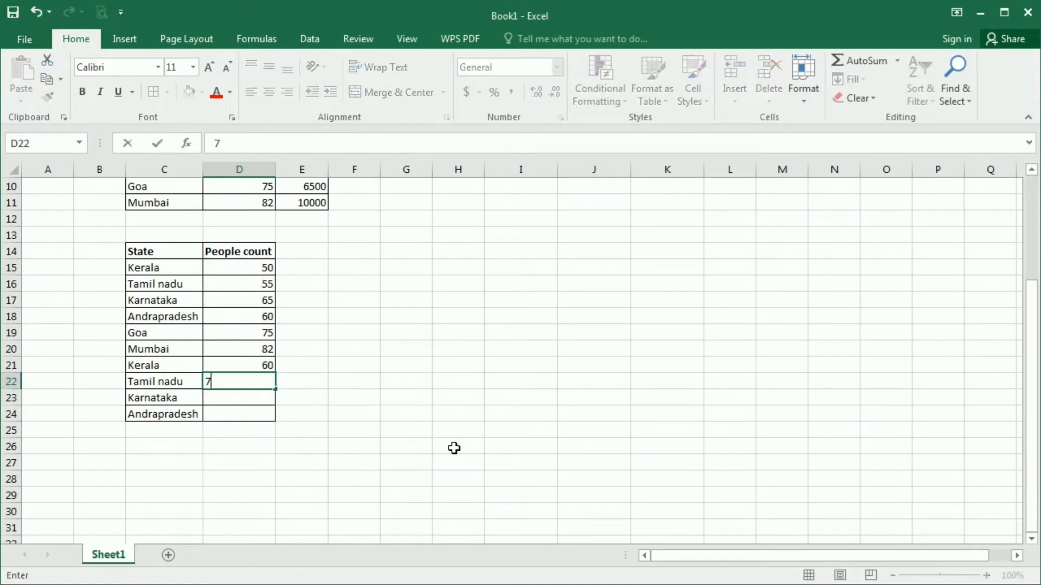
key(Return)
text(.)
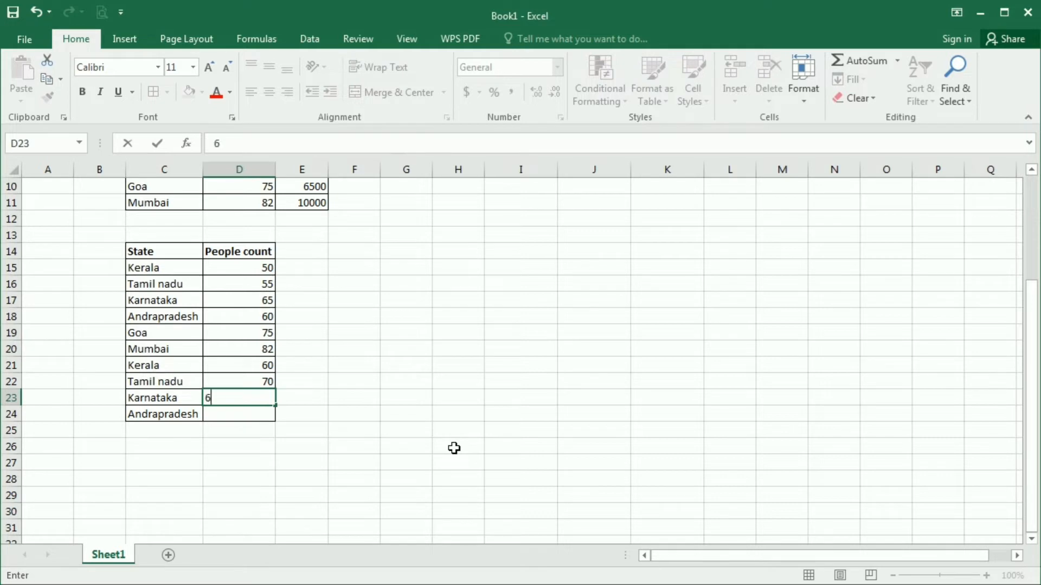
text(2)
key(Return)
text(90.)
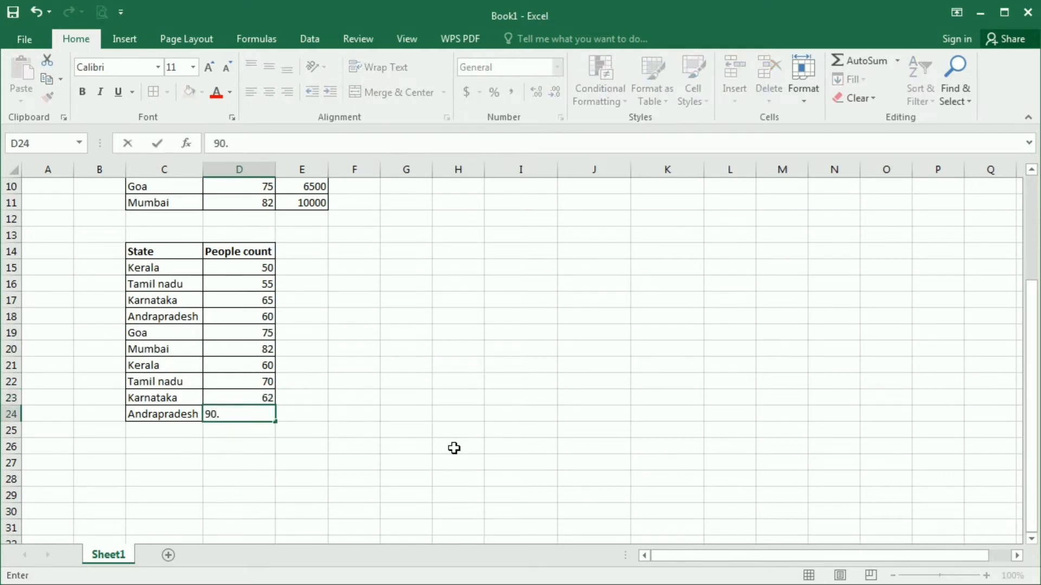
key(Return)
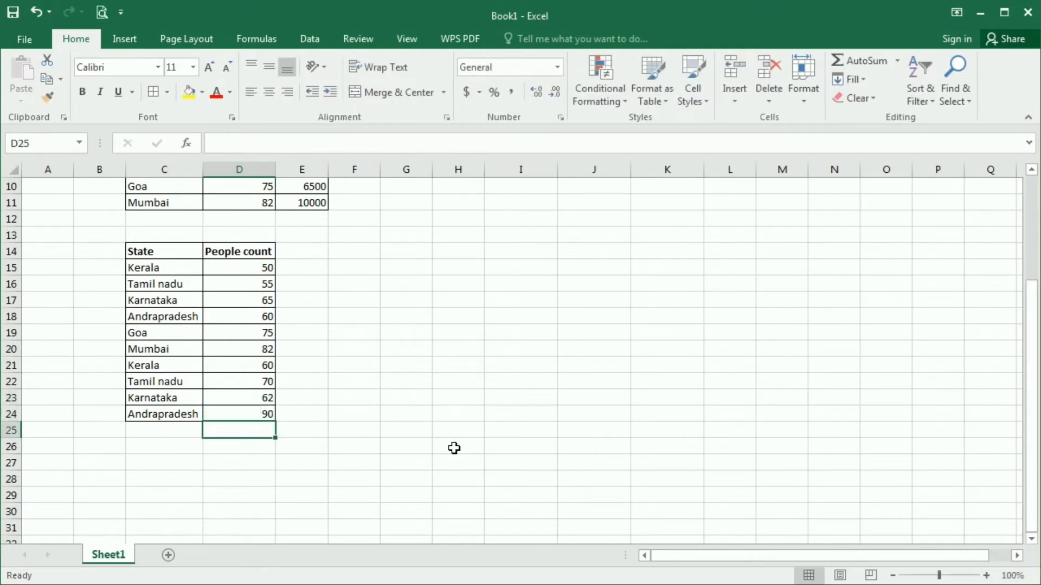
Review the People count header and the State and People count data in C14:D24.
drag(241, 247, 241, 409)
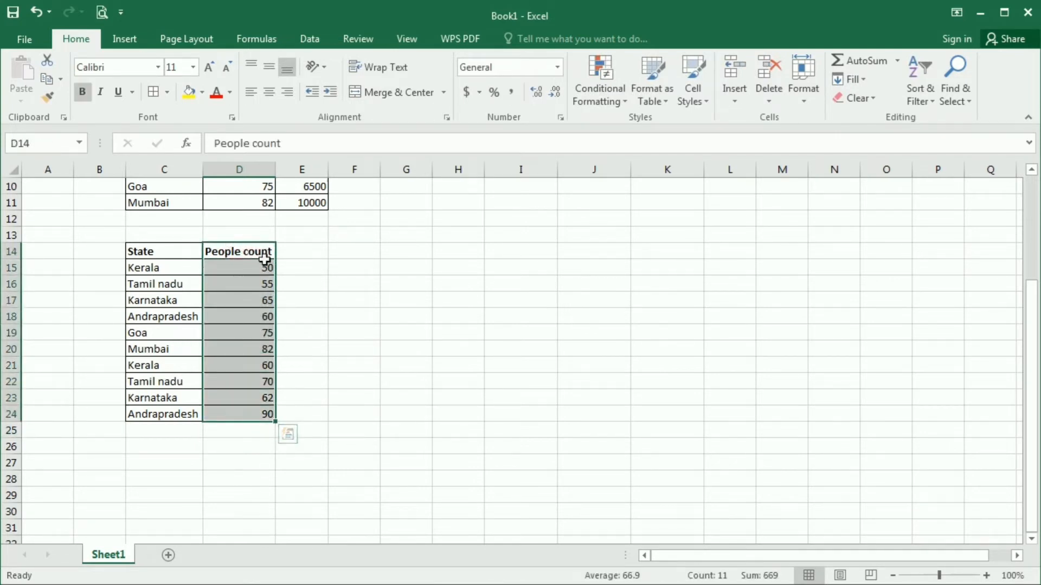
double_click(250, 252)
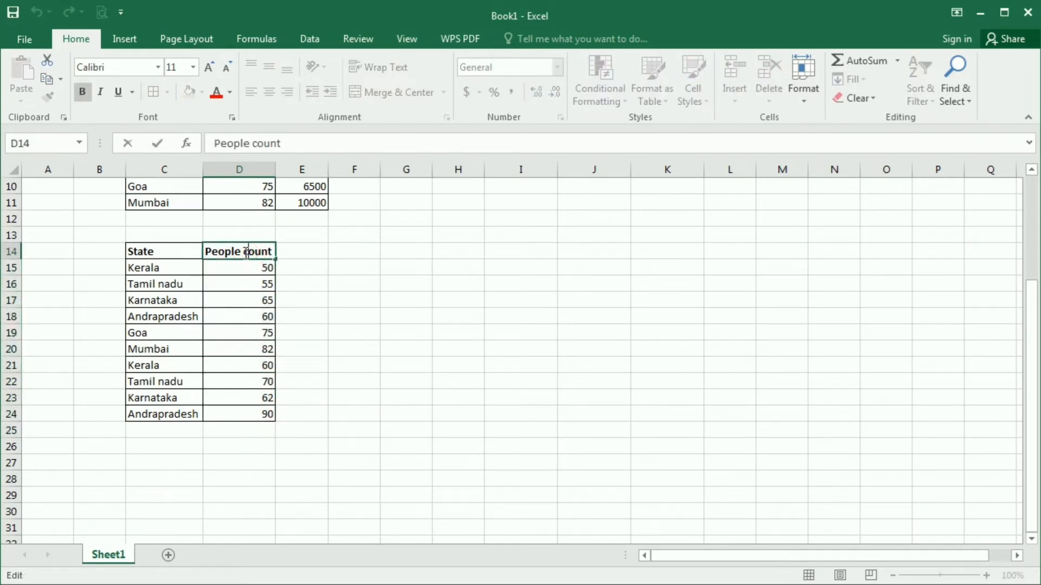
click(393, 347)
drag(222, 252, 253, 420)
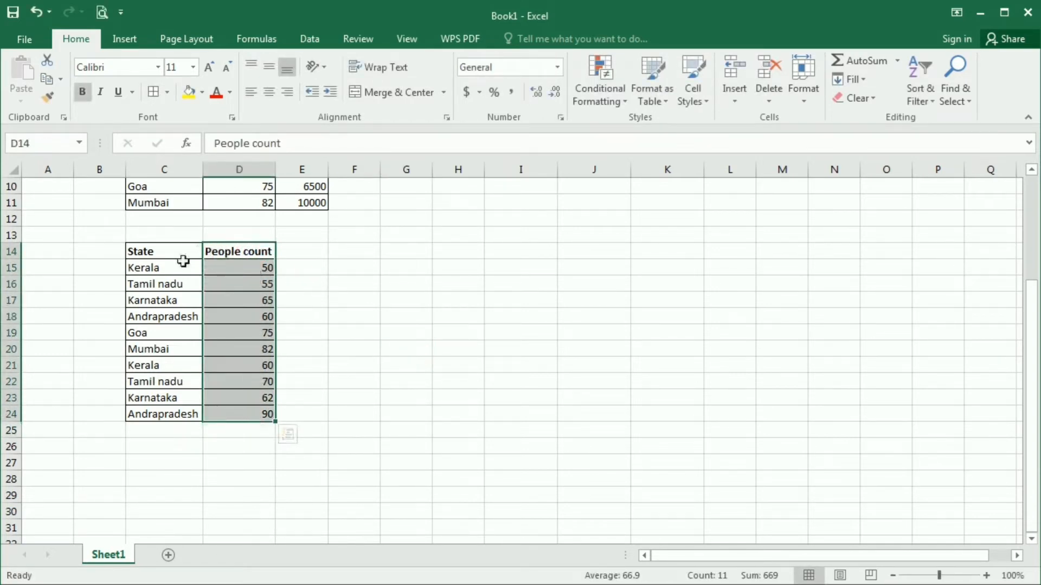
double_click(252, 253)
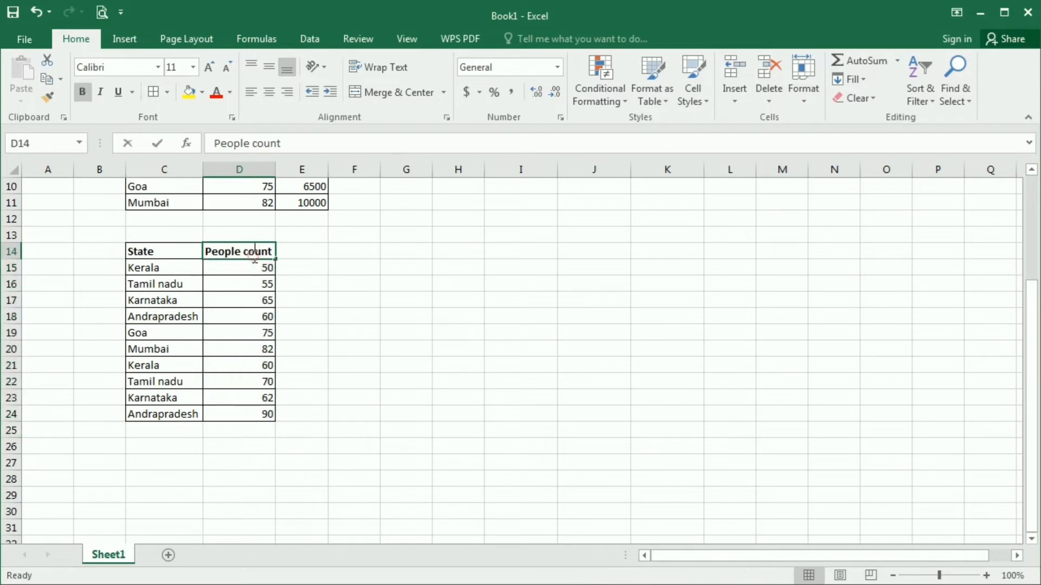
double_click(247, 252)
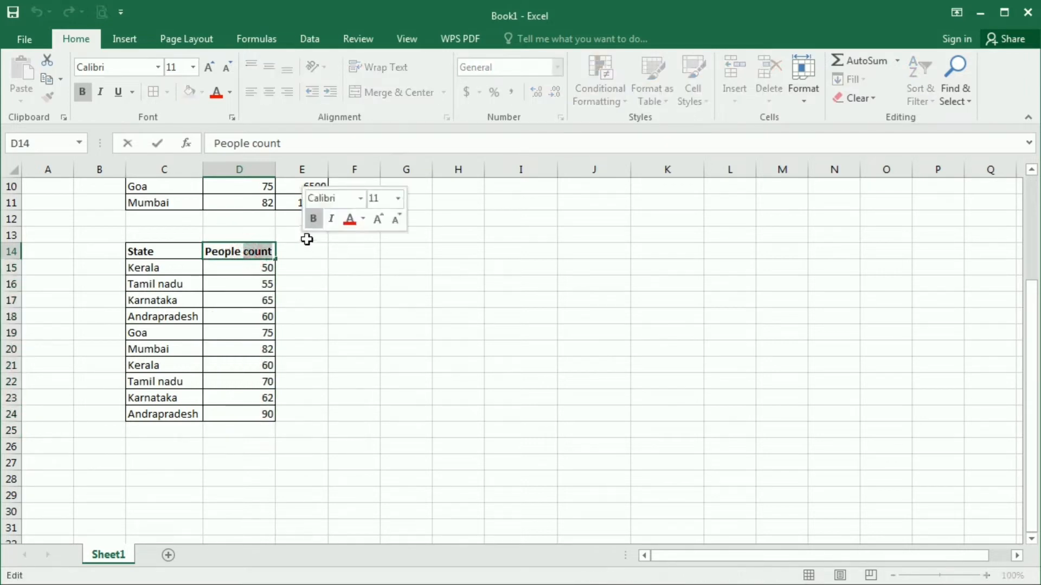
drag(243, 252, 171, 252)
click(374, 284)
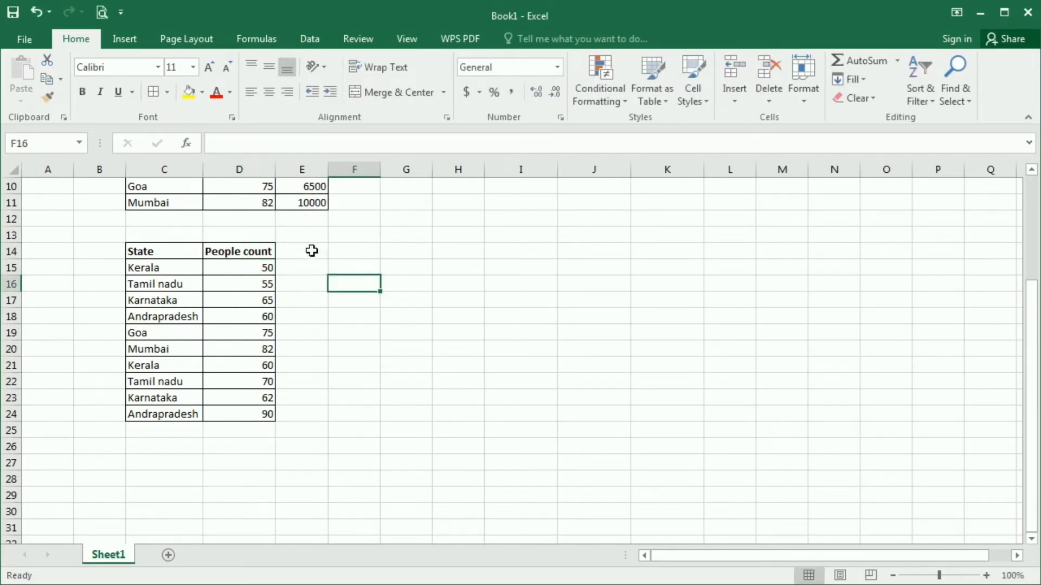
drag(173, 252, 267, 418)
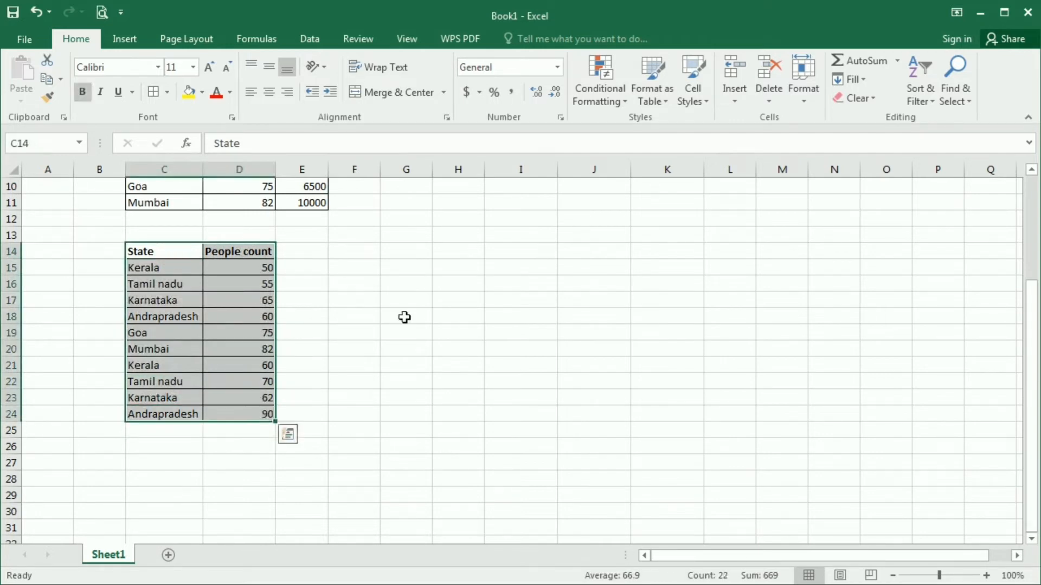
click(418, 281)
click(195, 281)
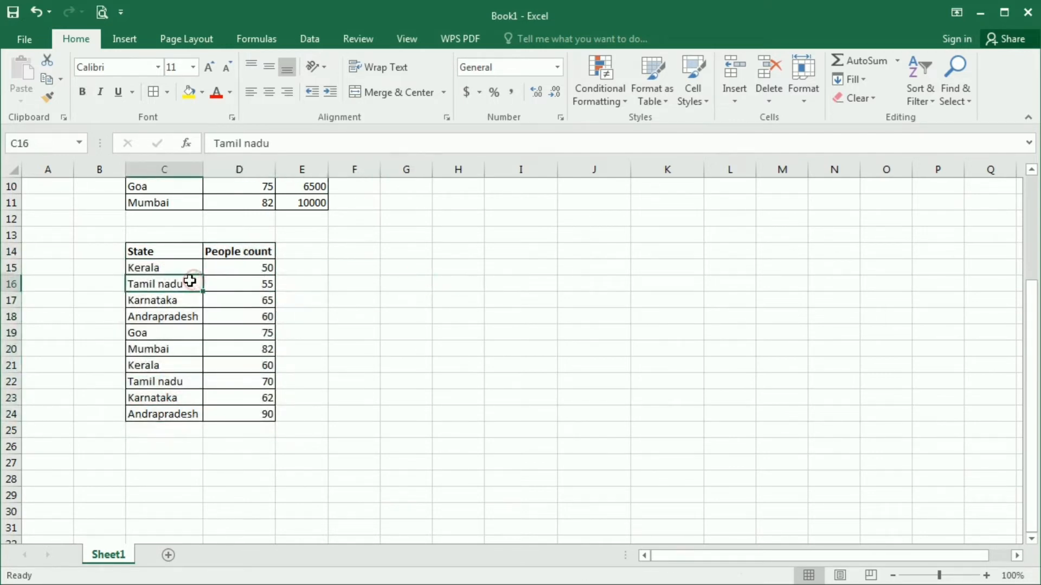
drag(168, 270, 167, 412)
key(ctrl+c)
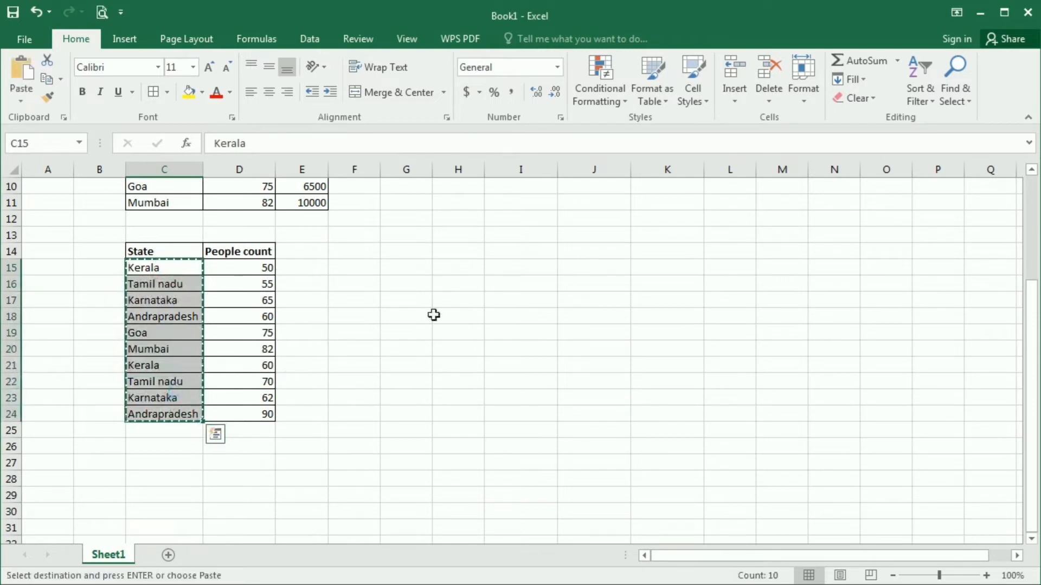
key(ctrl+q)
double_click(458, 270)
click(412, 344)
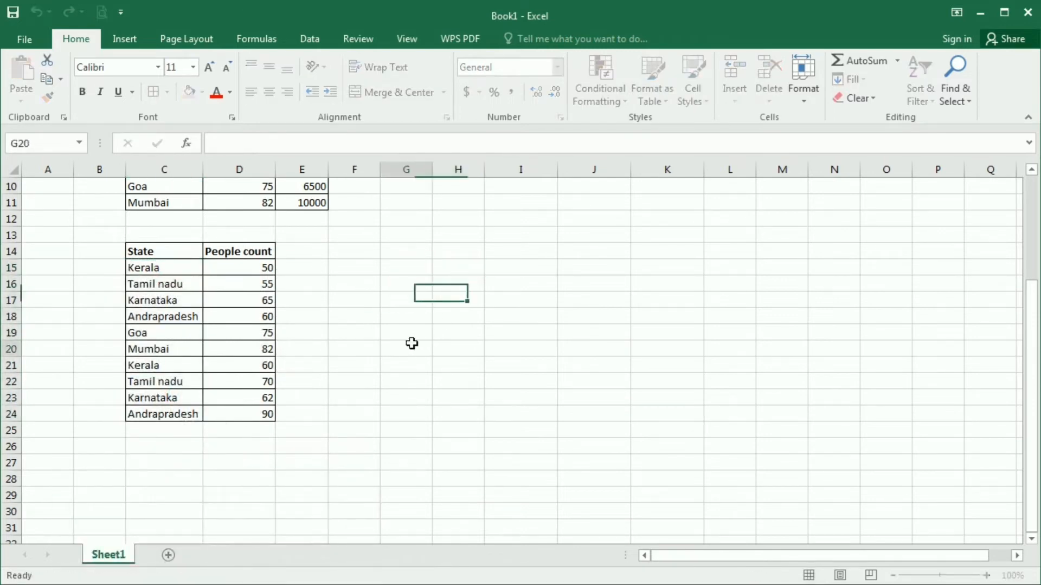
Copy the state names in C15:C24 and paste them starting at H16.
drag(148, 266, 170, 414)
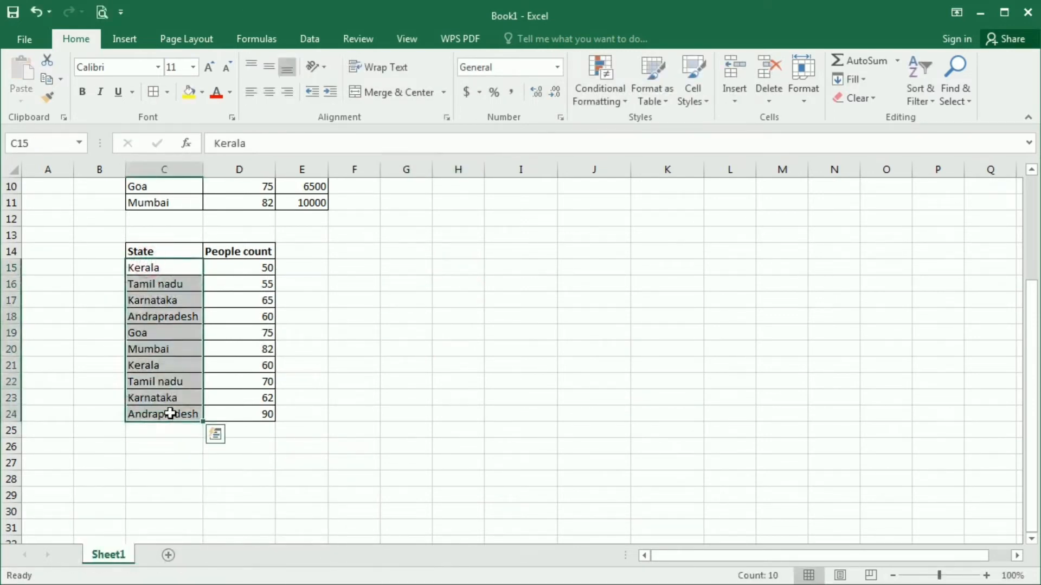
key(ctrl+c)
click(459, 279)
key(ctrl+v)
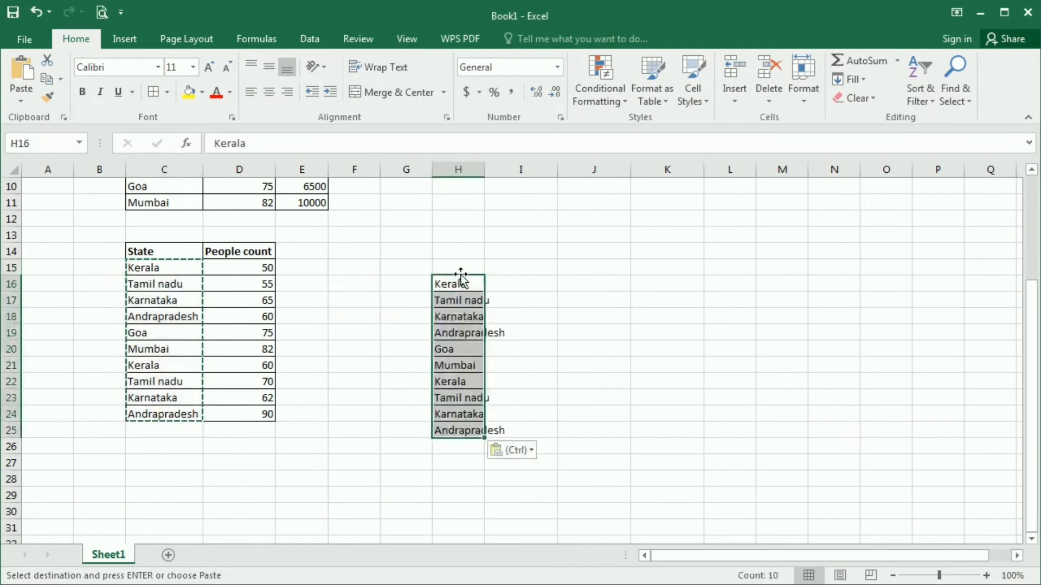
Sort the pasted state list in H16:H25 from A to Z and remove its duplicates.
click(310, 39)
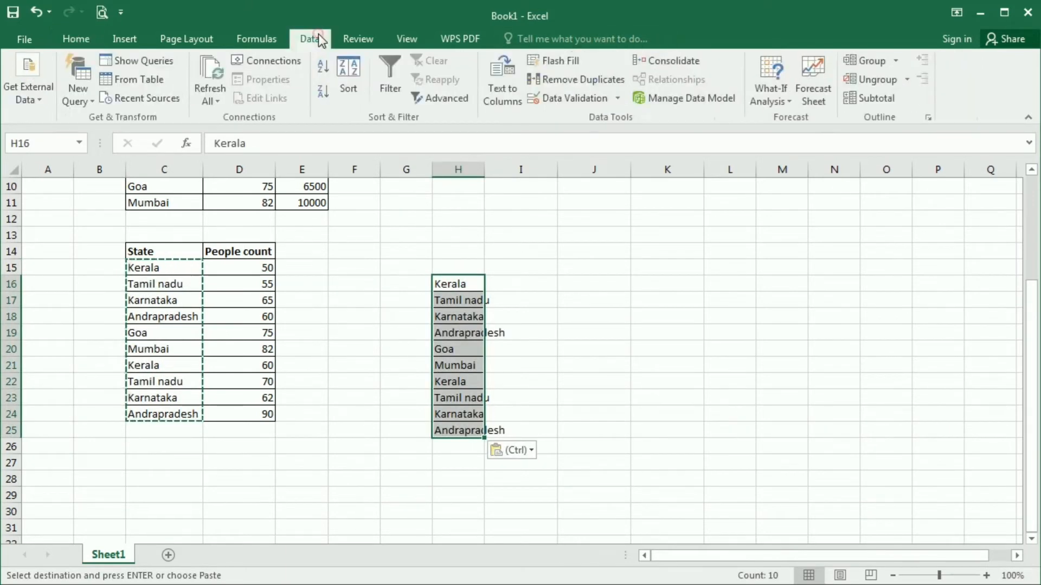
click(318, 72)
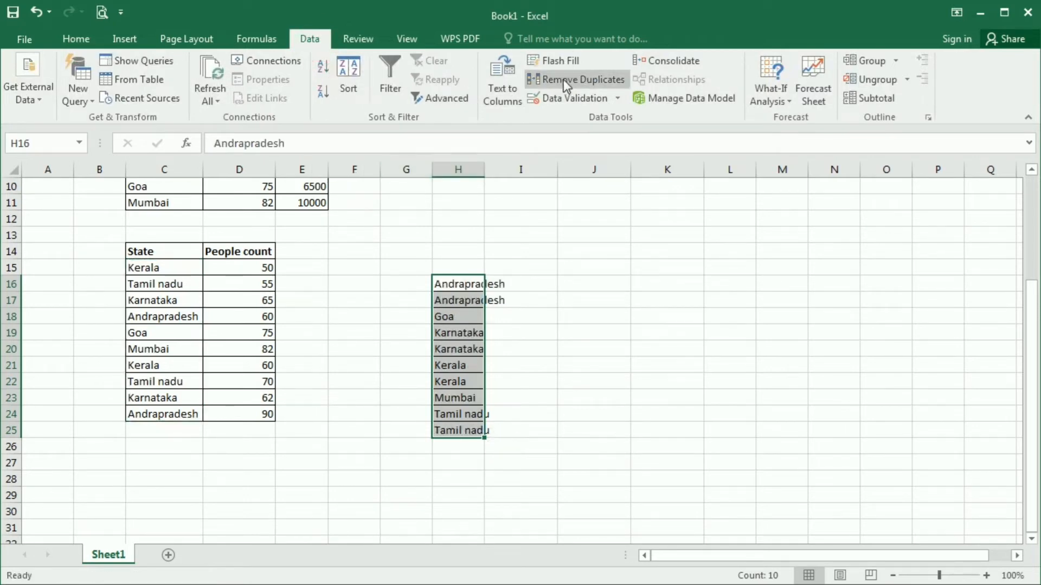
click(564, 79)
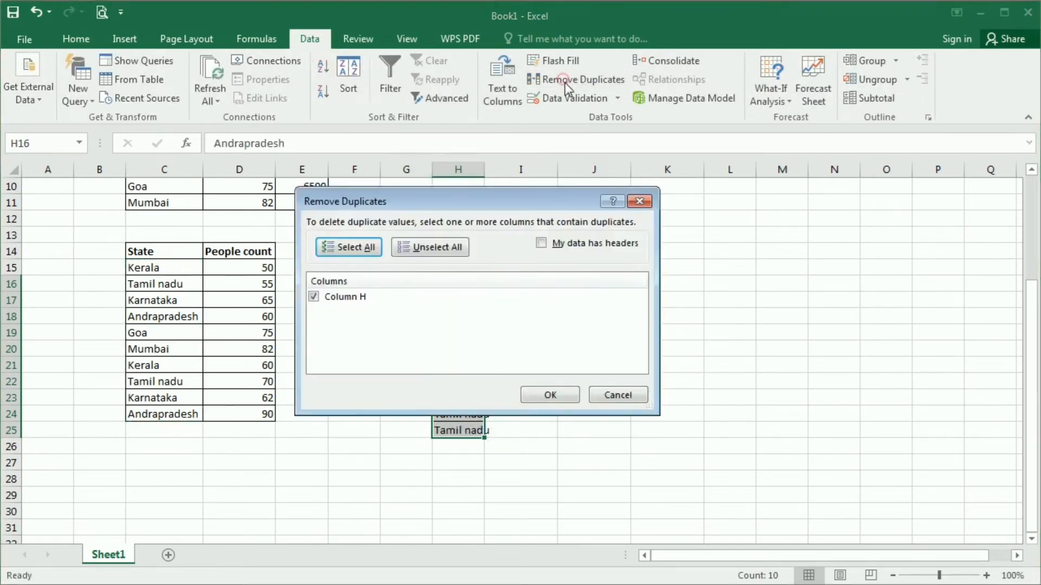
click(528, 393)
click(549, 357)
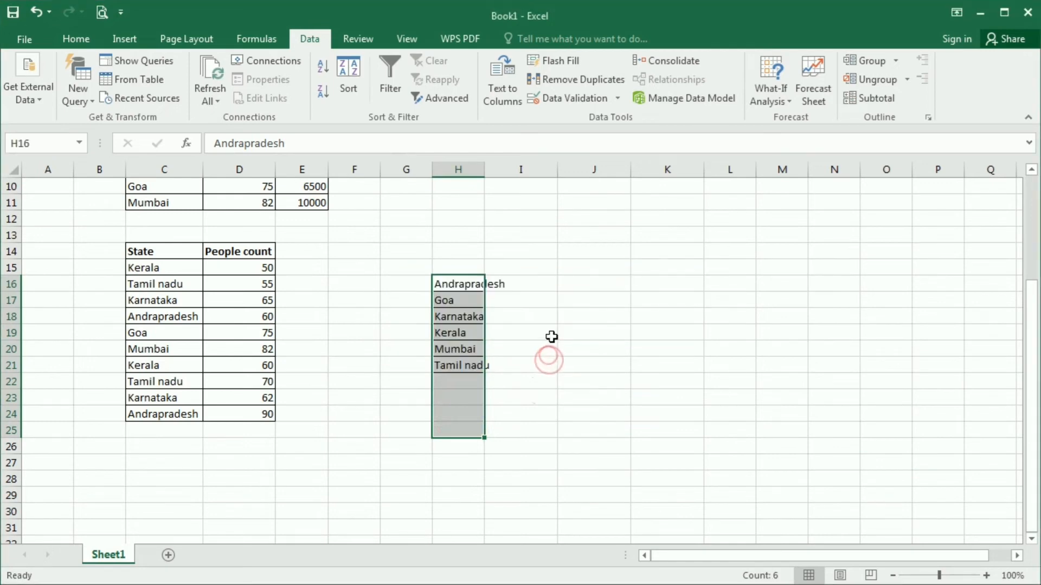
click(539, 300)
click(820, 314)
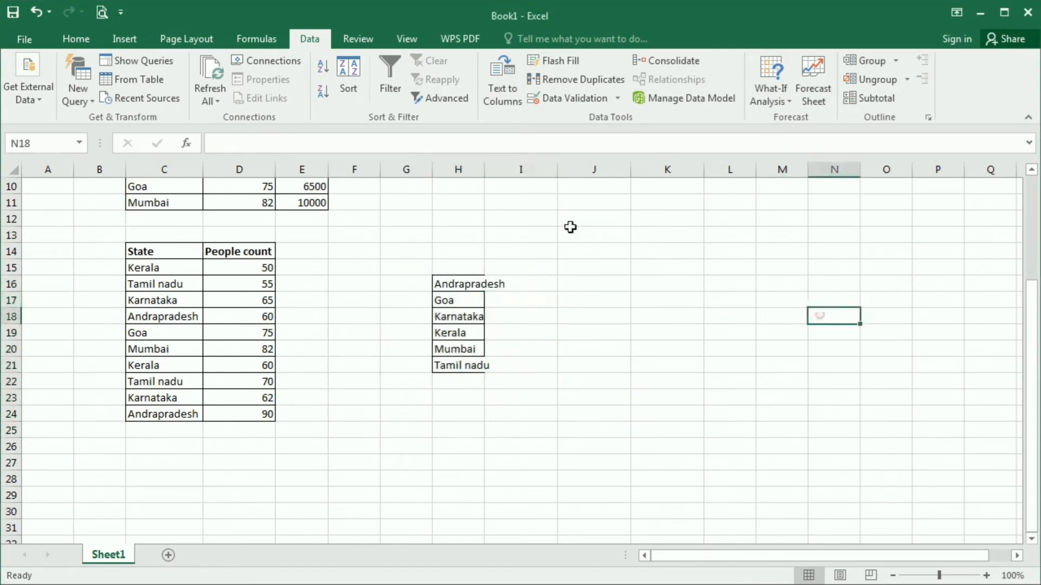
Auto-fit the width of column H and apply all borders to H16:I21.
double_click(481, 169)
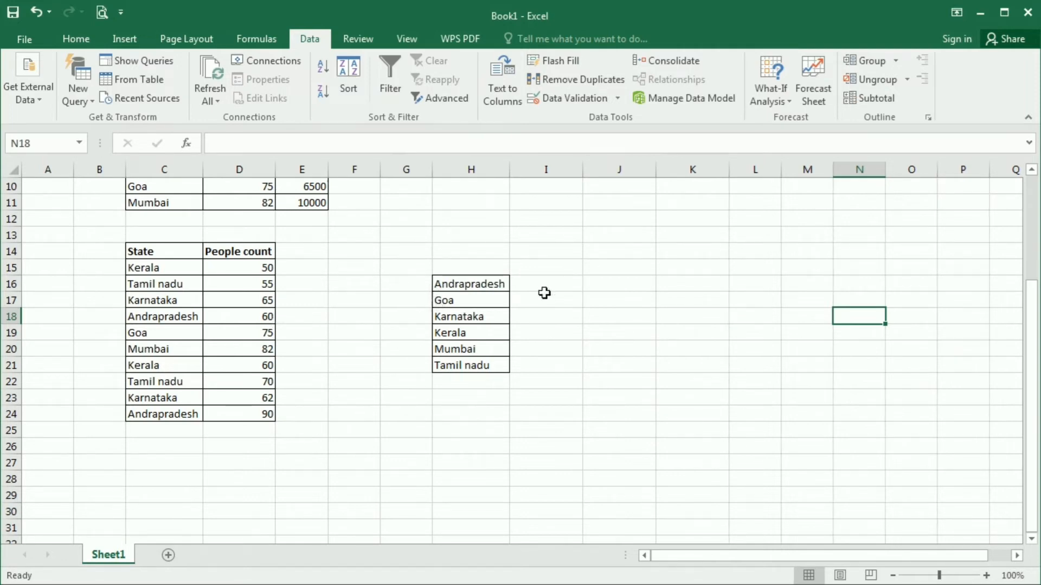
drag(544, 295, 525, 289)
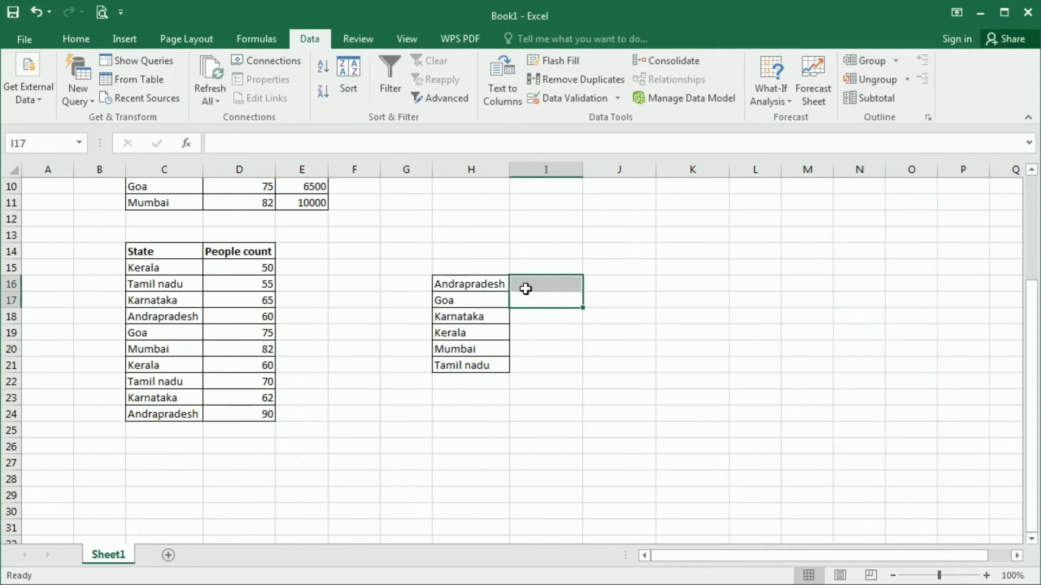
click(493, 286)
key(Up)
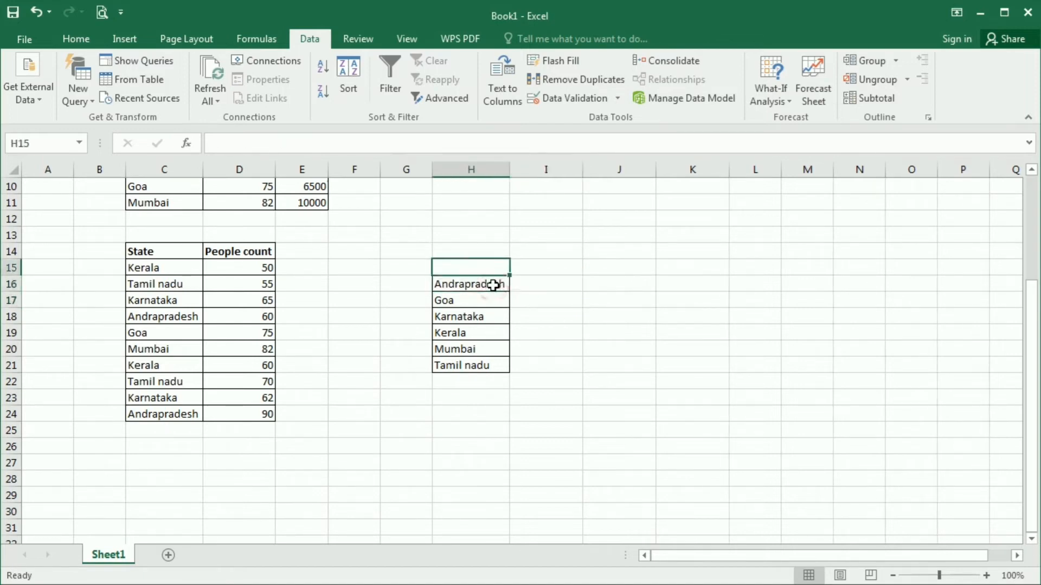
key(Down)
key(shift+Down)
key(shift+Down)
key(shift+Down)
key(shift+Down)
key(shift+Down)
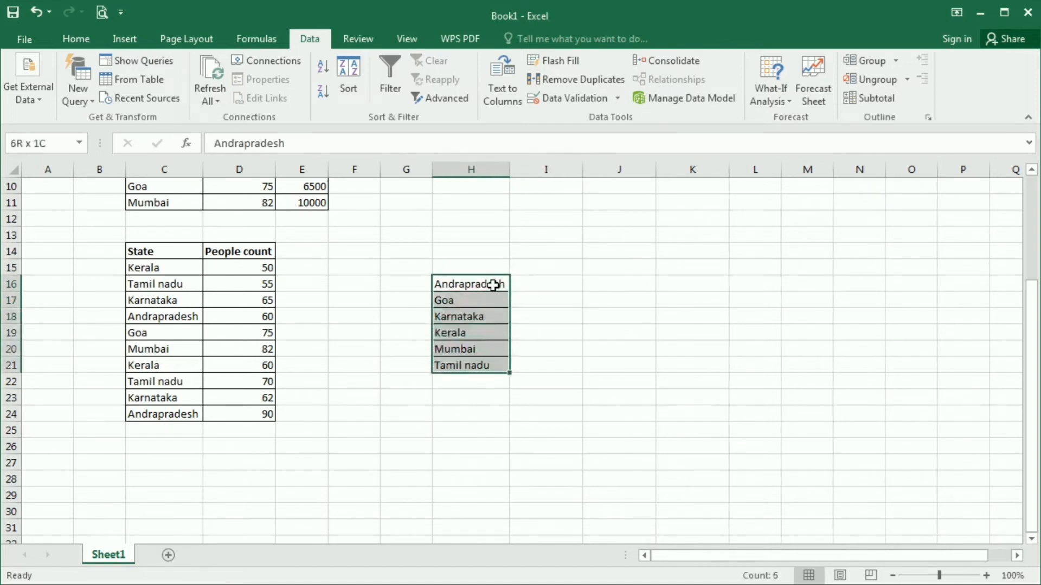
key(shift+Right)
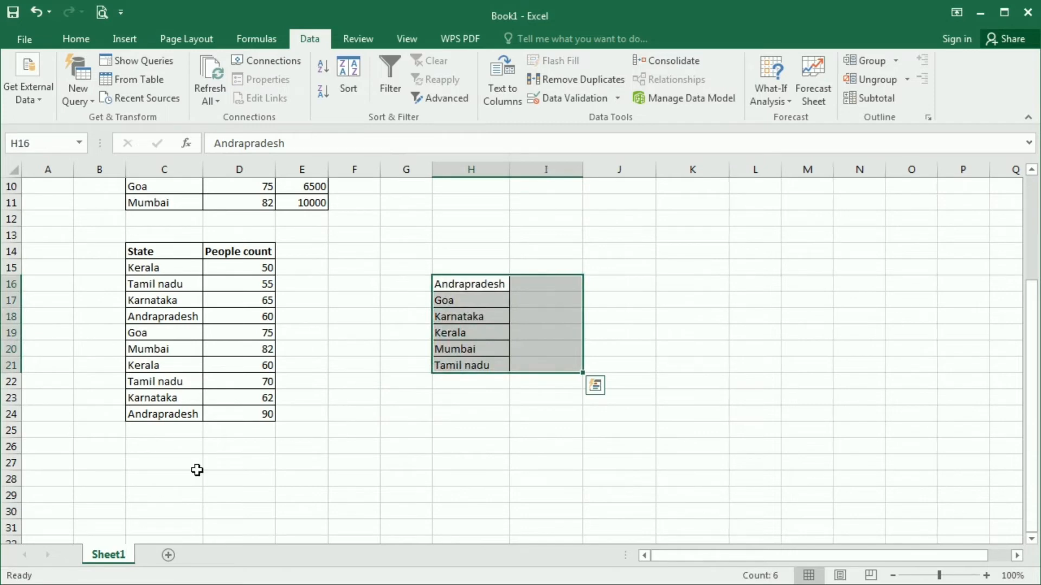
click(81, 38)
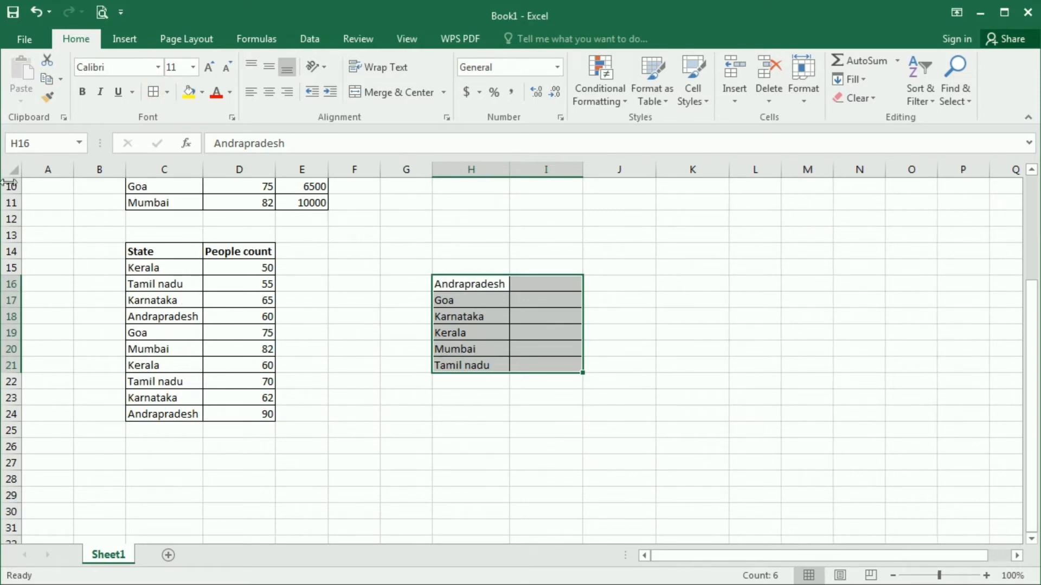
Copy the State and People count headers from C14:D14 and paste them above the unique state list at H15.
drag(154, 245, 258, 248)
key(ctrl+c)
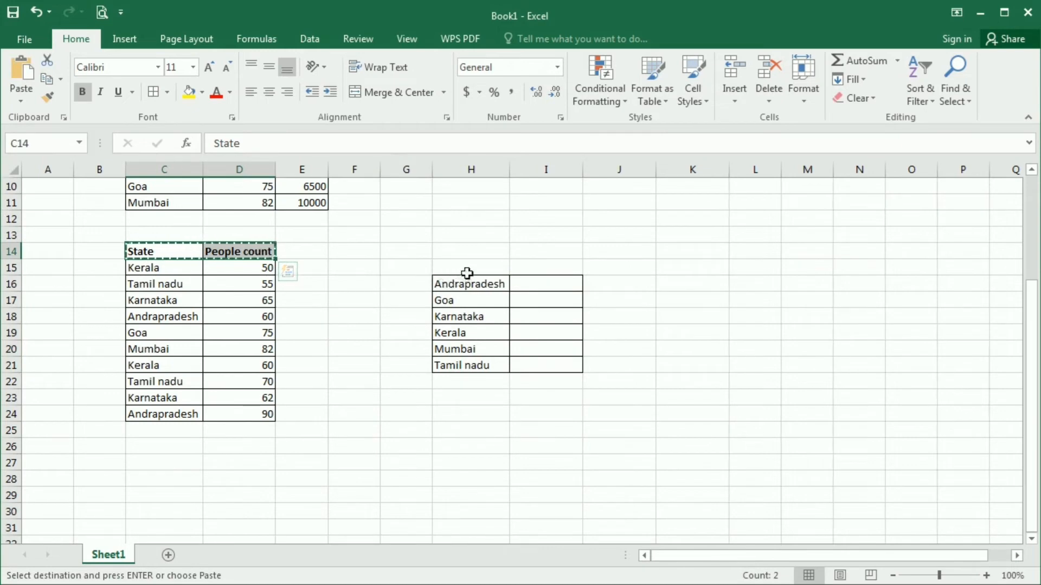
click(465, 271)
key(ctrl+v)
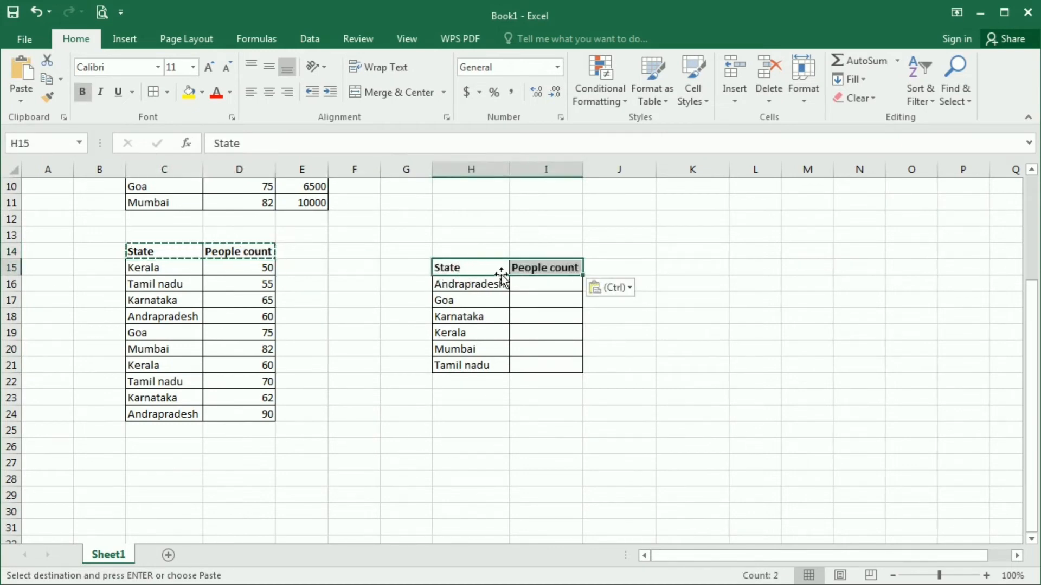
click(705, 413)
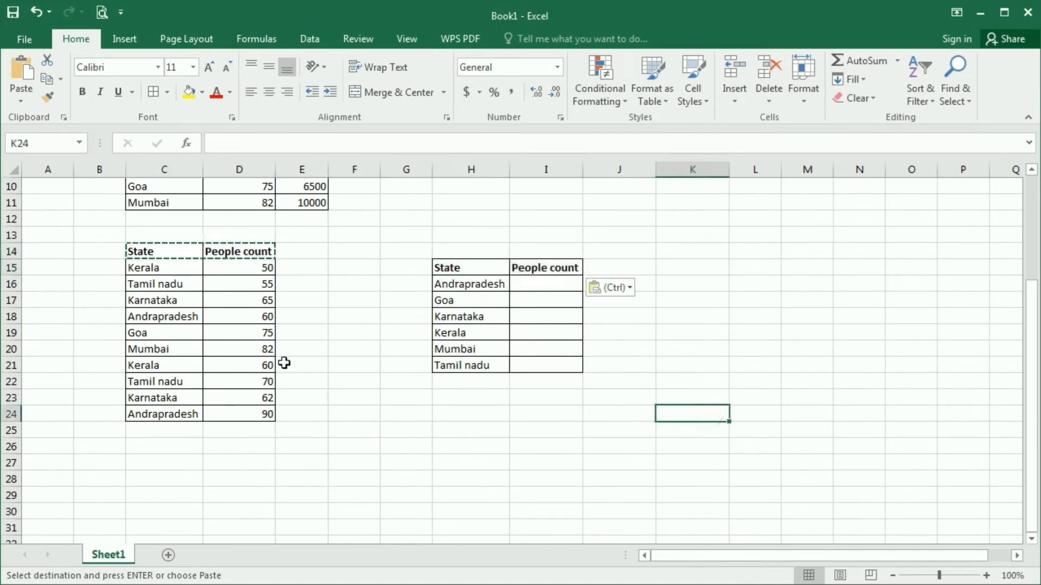
click(529, 288)
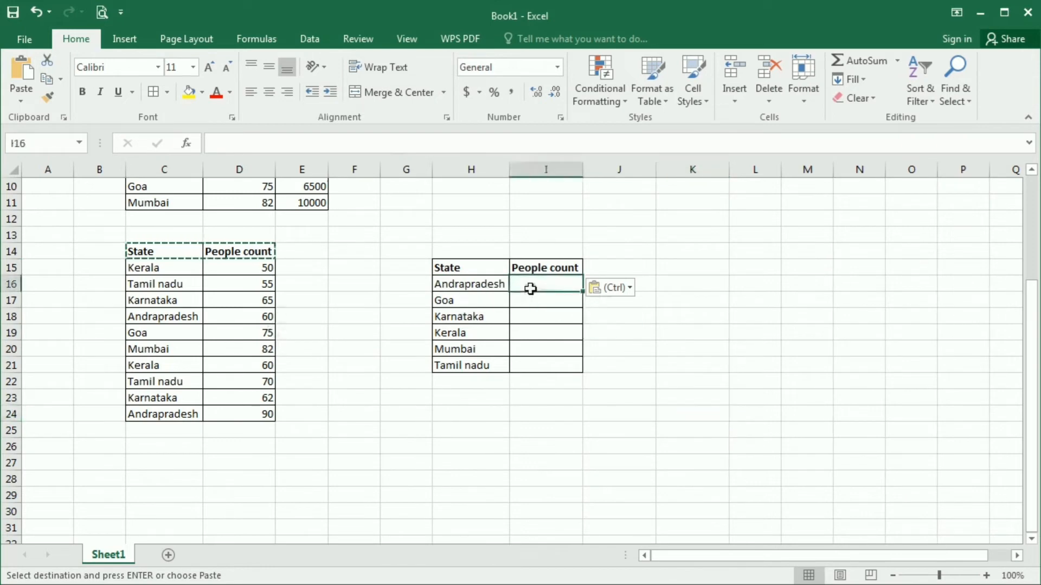
Enter +SUMIFS(D15:D24,C15:C24,H16) in I16 to total the people count for Andrapradesh.
text(+)
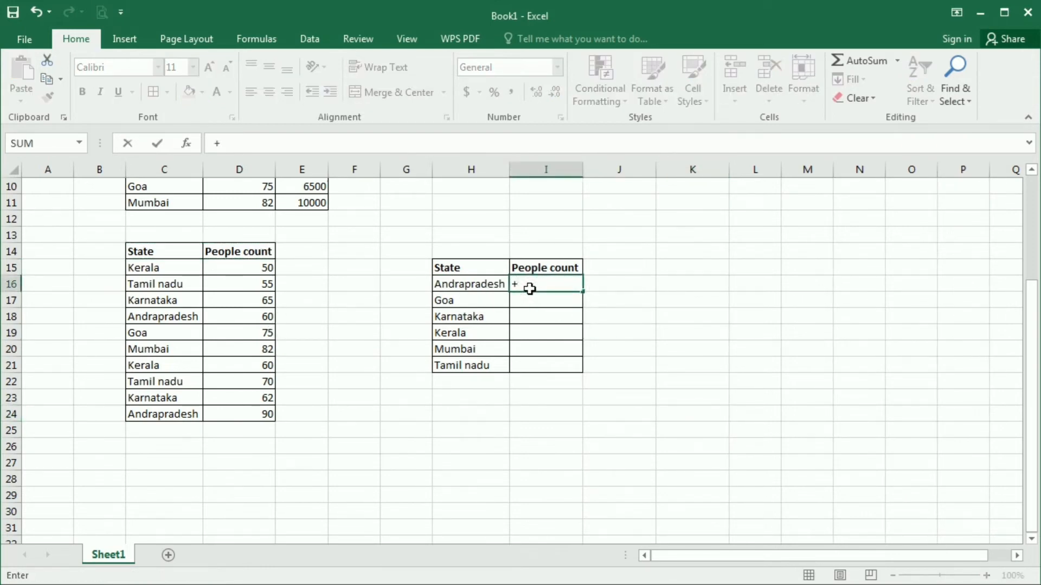
text(sumifs)
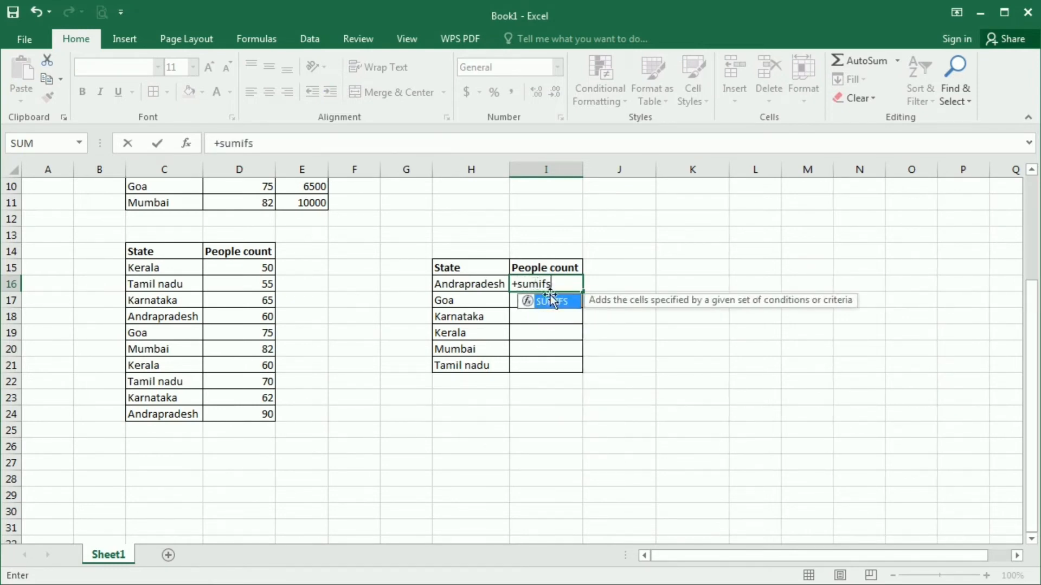
double_click(552, 302)
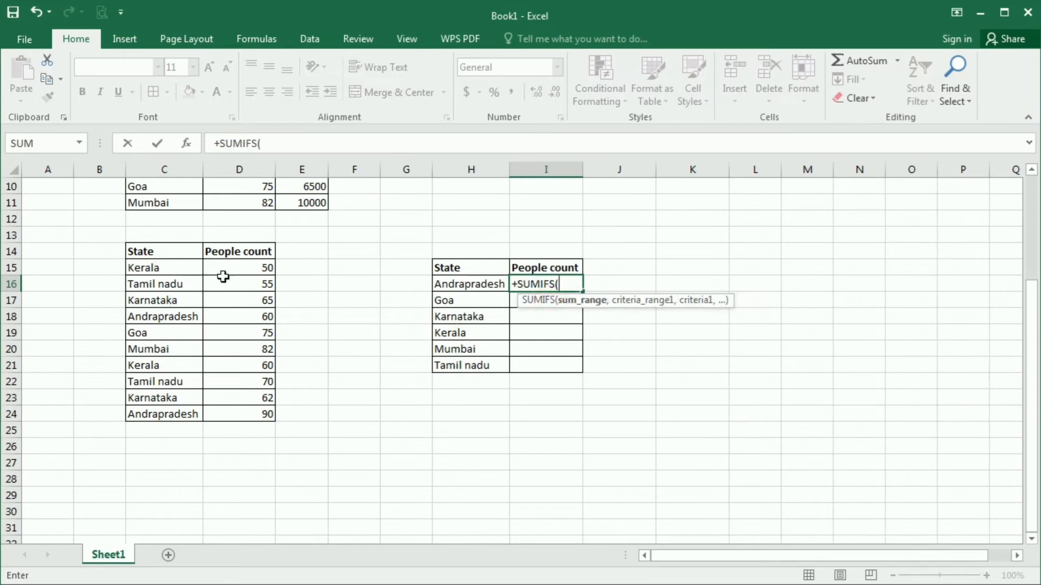
drag(234, 269, 239, 412)
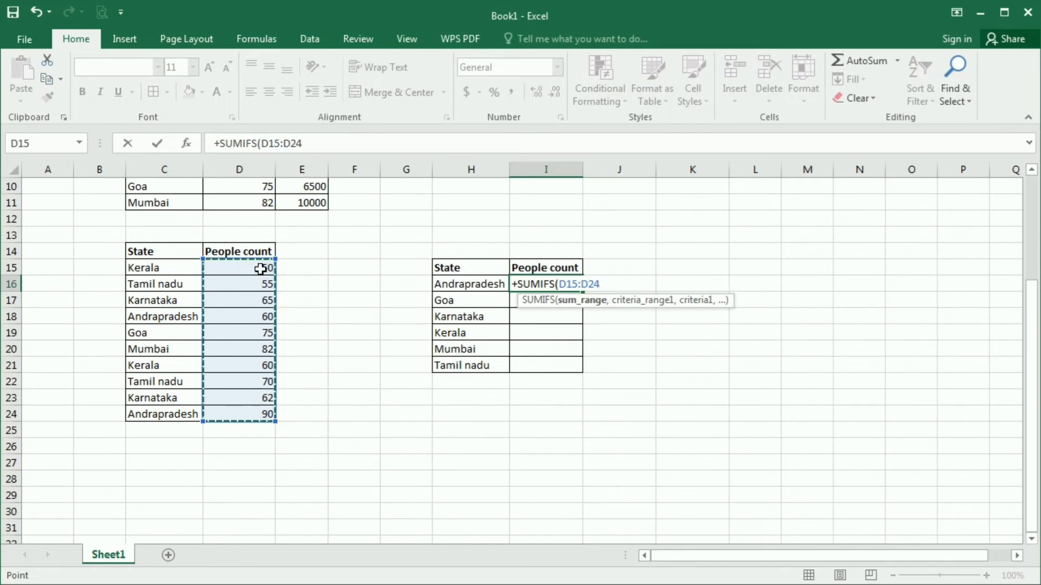
text(,)
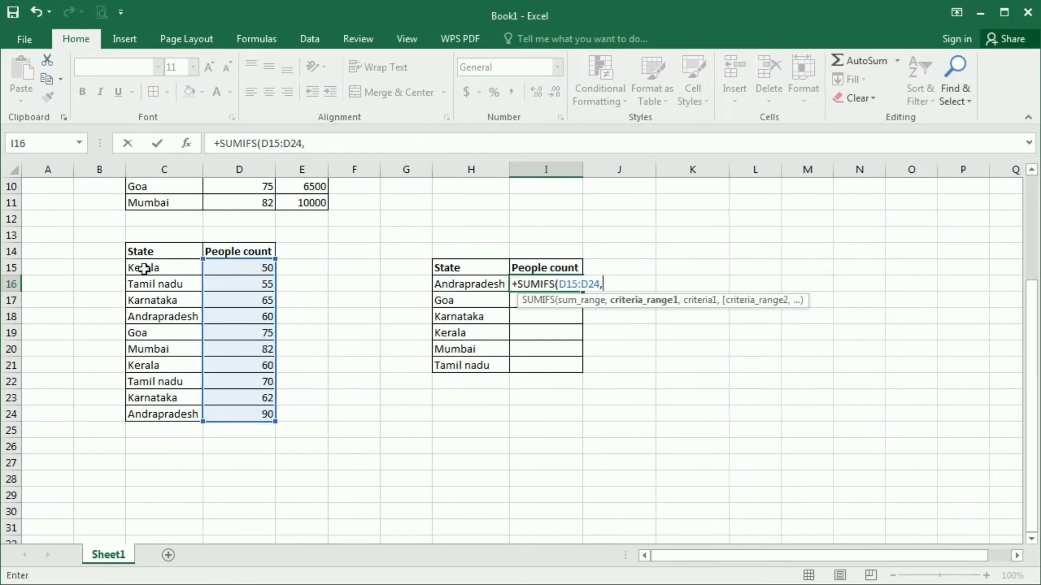
drag(143, 270, 161, 416)
text(,)
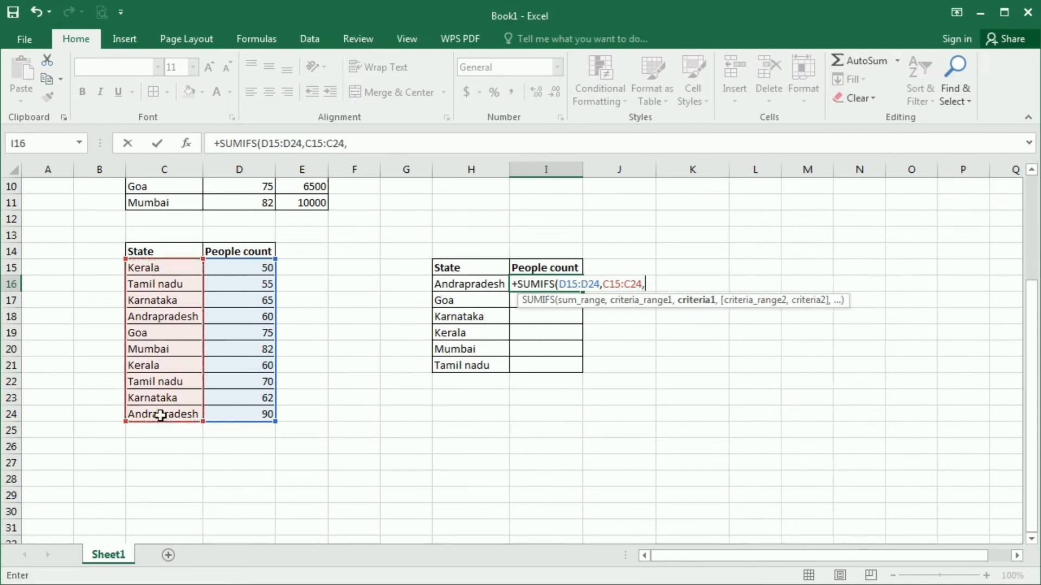
click(461, 289)
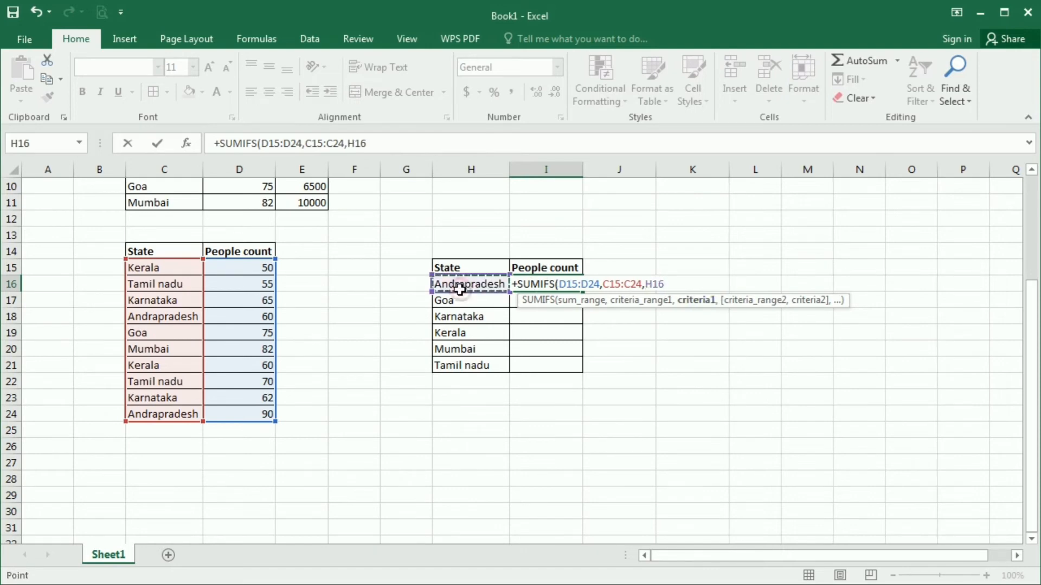
key(Return)
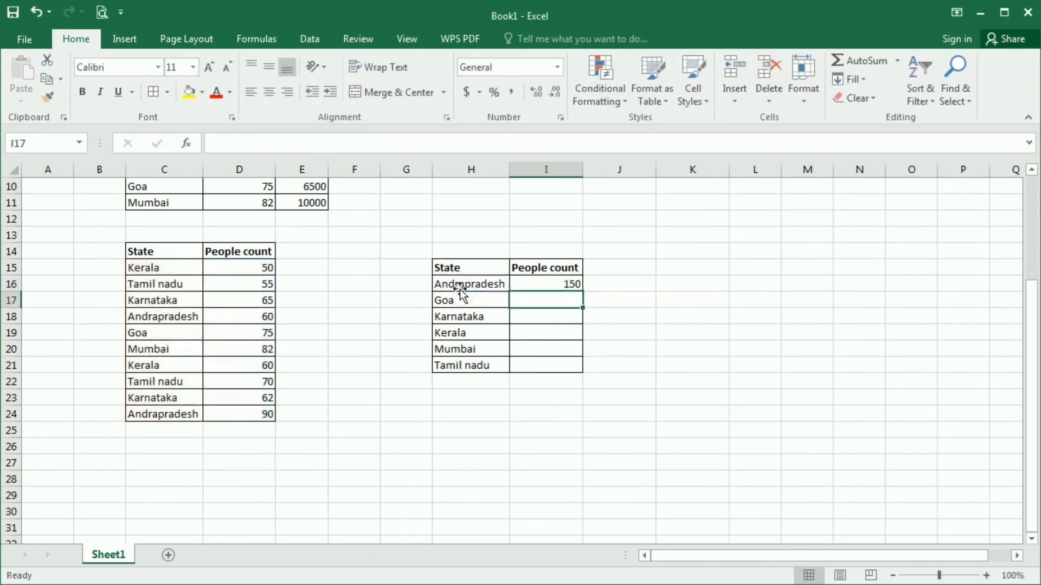
Check the Andrapradesh total in I16 against the combined sum of its source counts in D18 and D24.
click(476, 278)
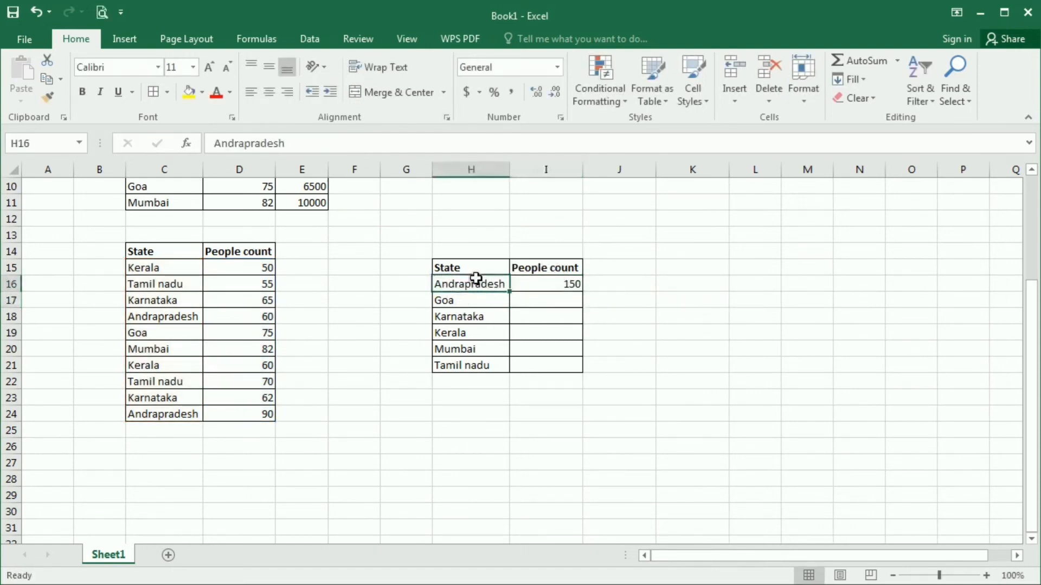
click(265, 317)
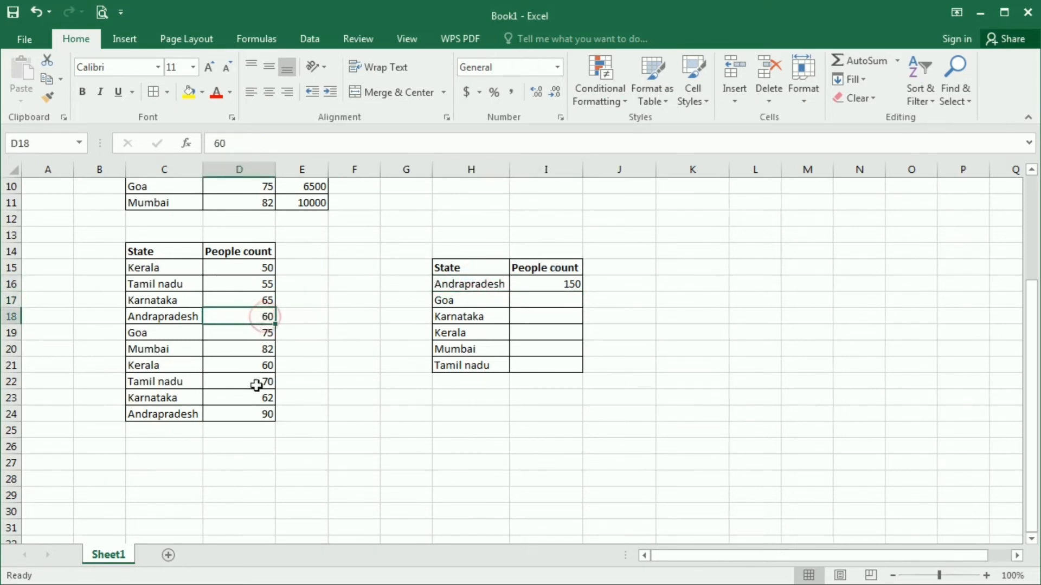
ctrl+click(258, 415)
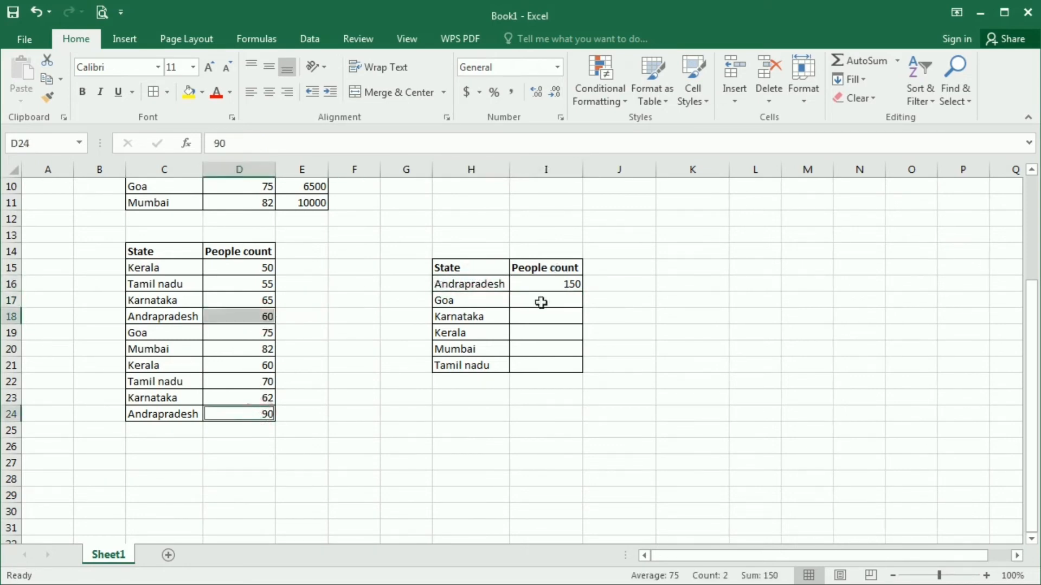
click(573, 285)
Make the sum range in the I16 SUMIFS formula absolute as $D$15:$D$24.
click(563, 304)
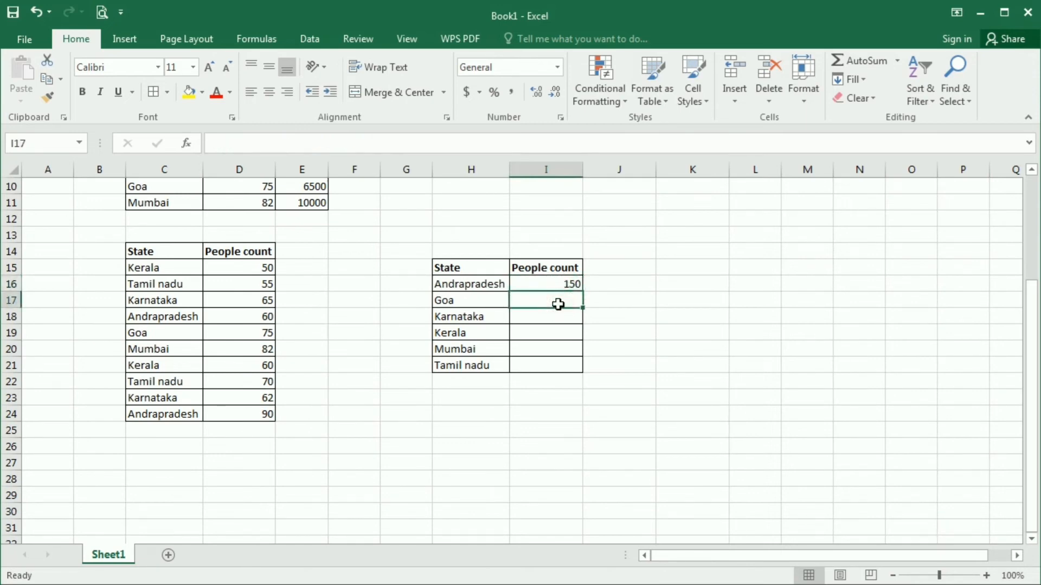
key(Up)
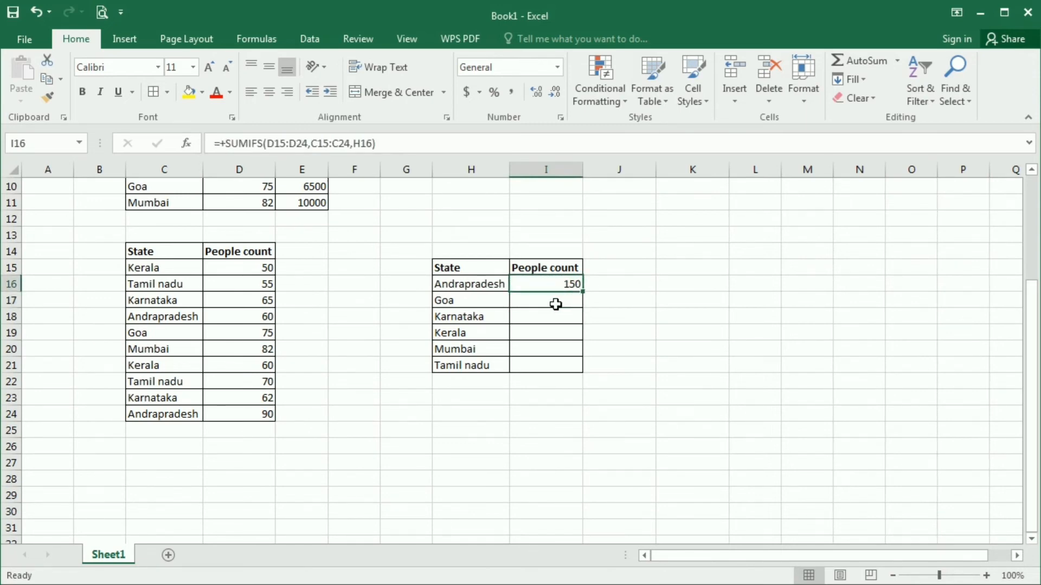
click(272, 145)
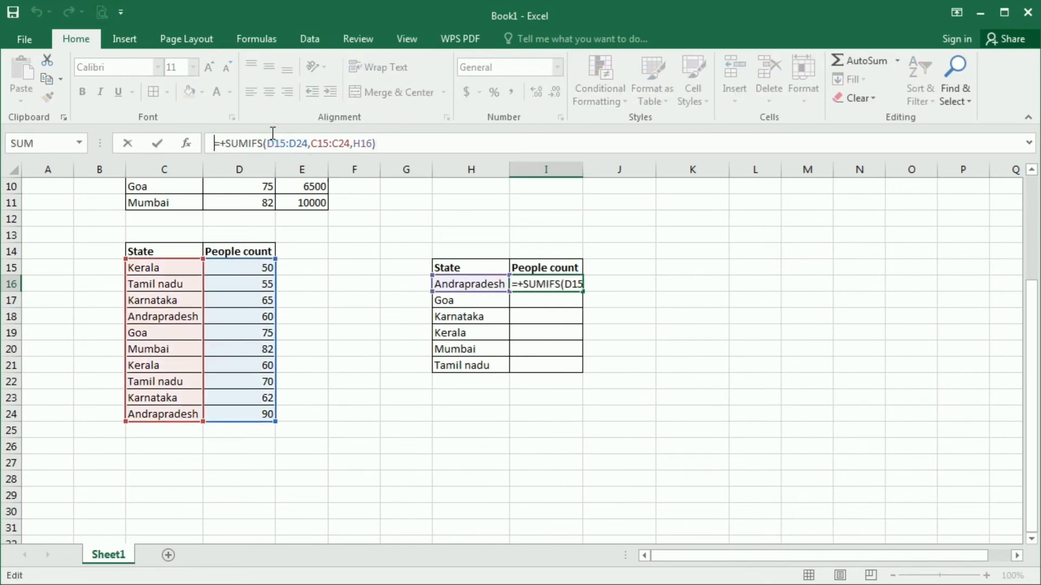
key(Right)
key(Right)
key(Right)
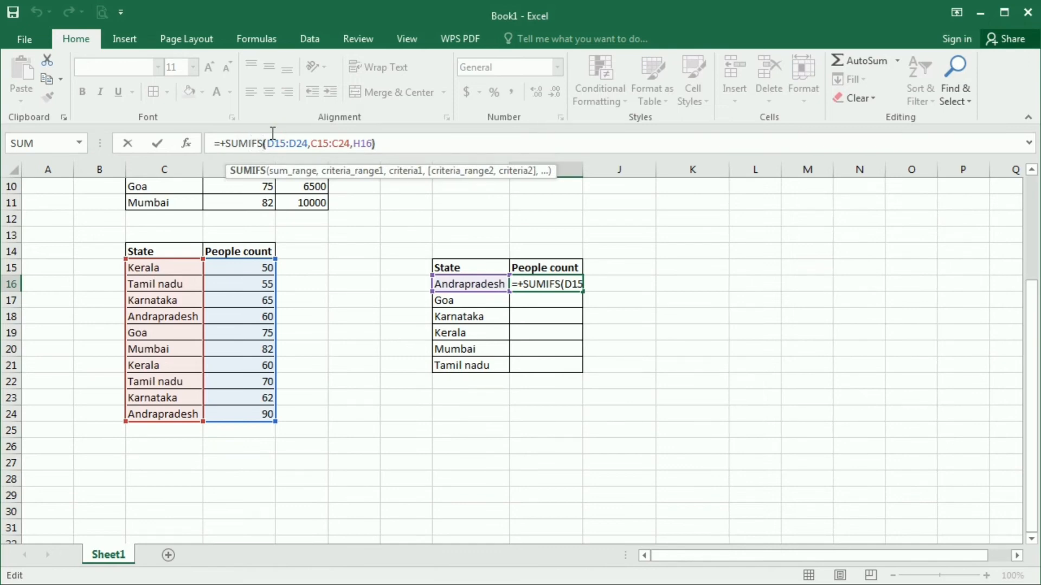
key(Right)
key(Right)
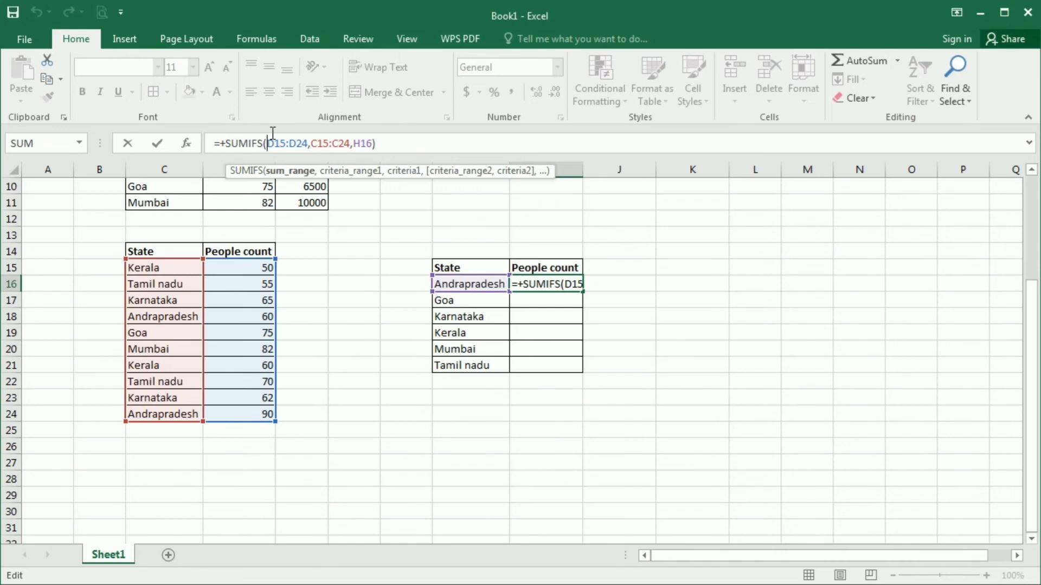
text($)
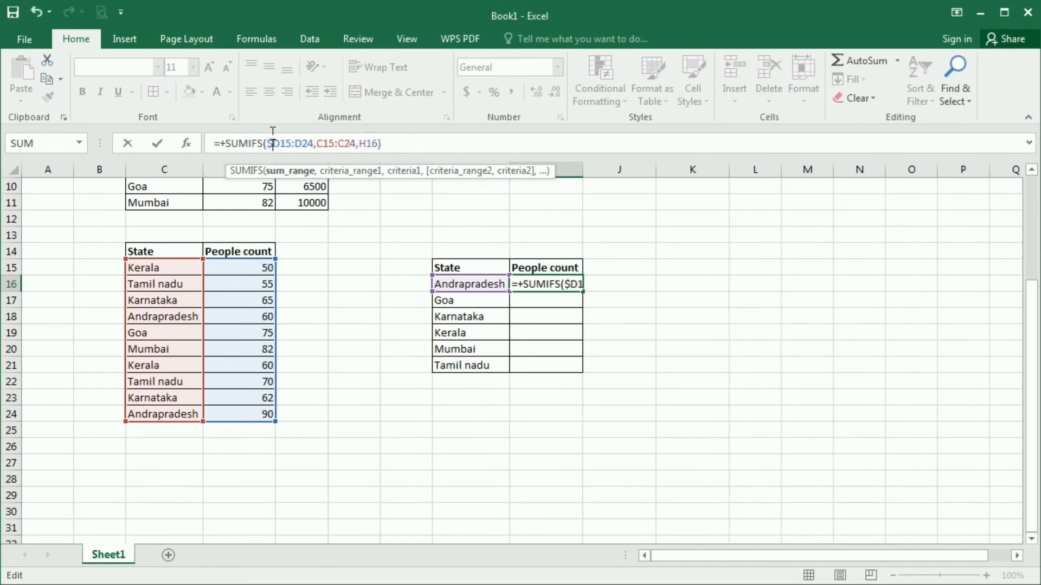
text($)
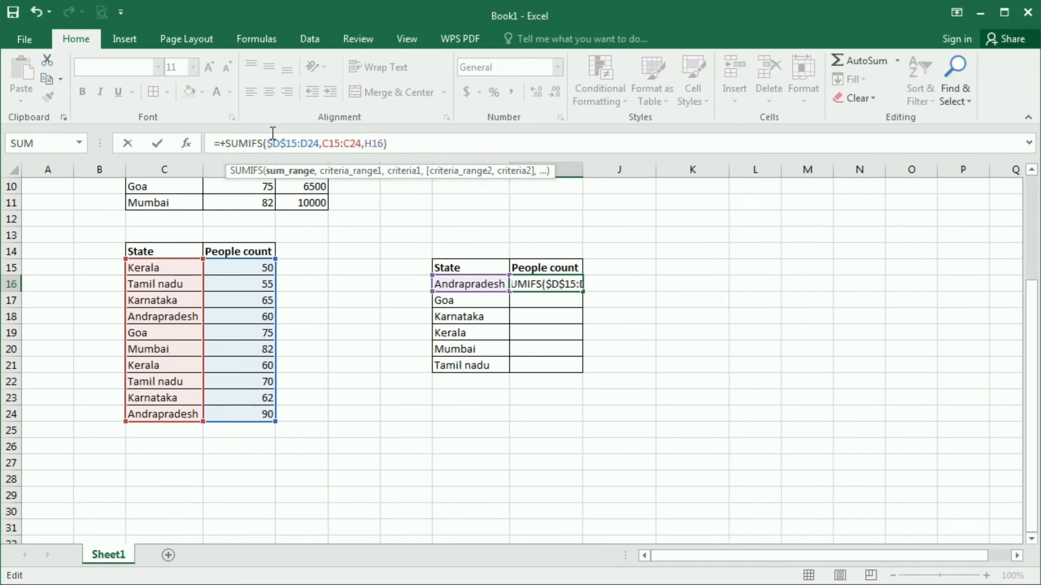
text($)
text($)
key(Right)
key(Right)
key(Right)
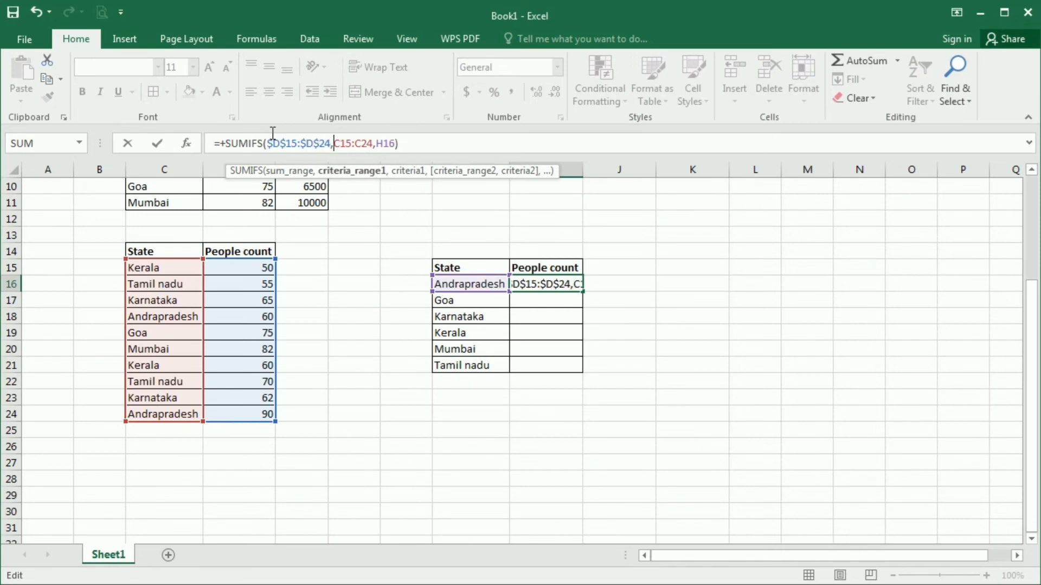
Make the criteria range in the I16 SUMIFS formula absolute as $C$15:$C$24.
text($)
key(Right)
text($)
key(Right)
key(Right)
key(Right)
text($)
key(Right)
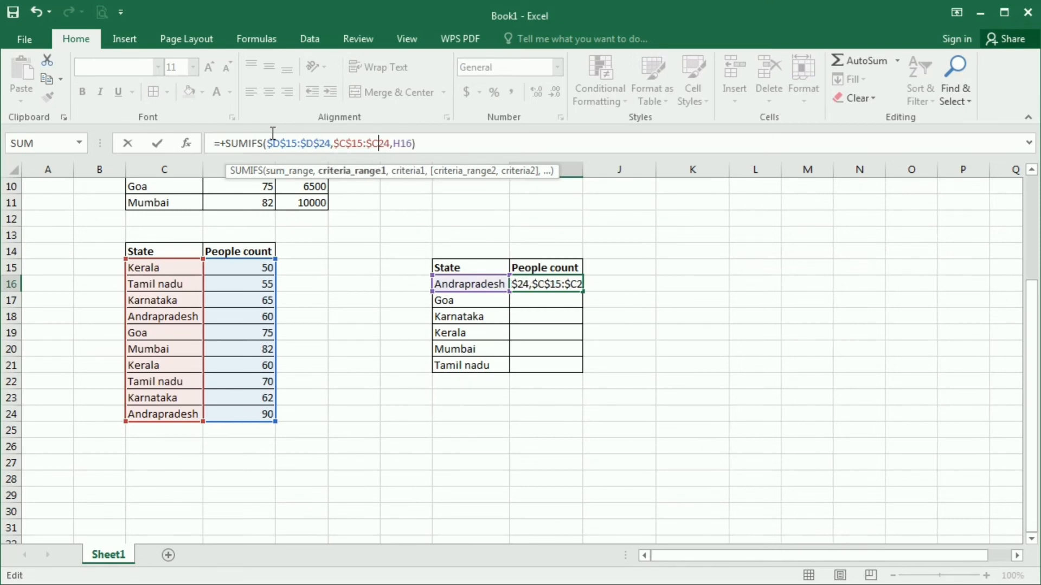
text($)
key(Right)
key(Right)
key(Right)
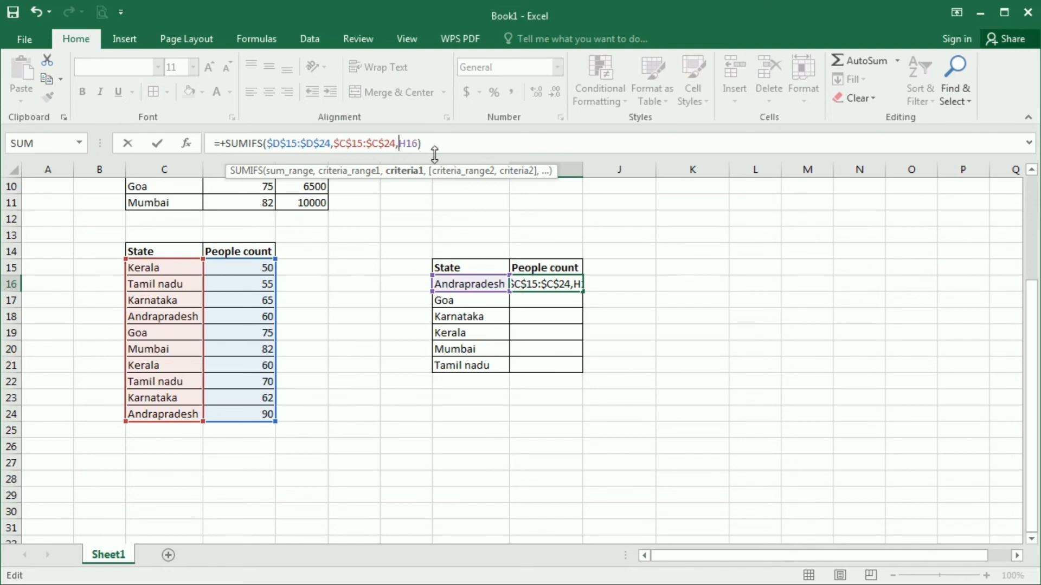
Lock the criterion's column as $H16 in the I16 formula and fill the formula down to I21.
text($)
key(Return)
click(569, 285)
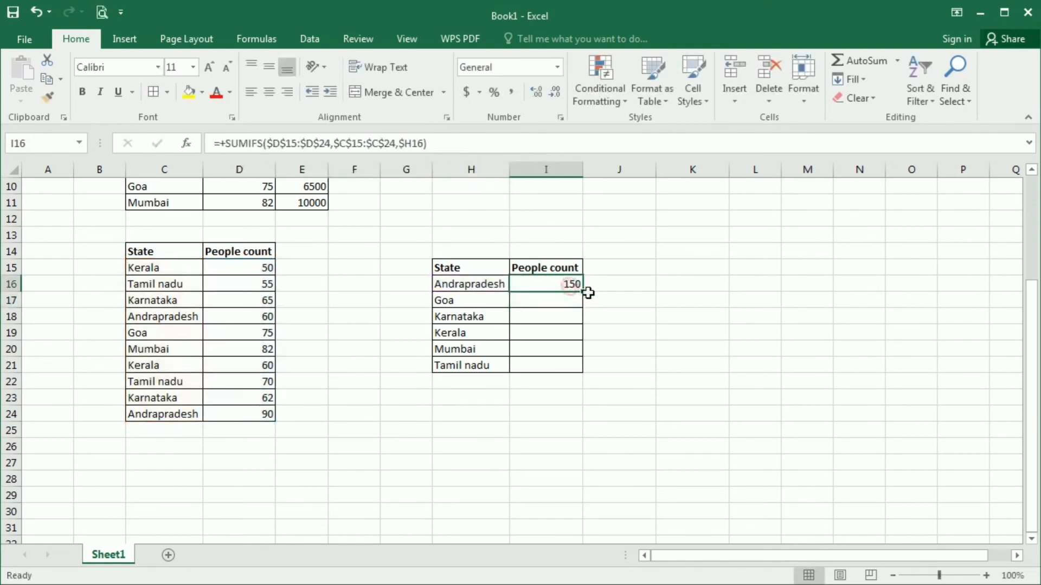
drag(589, 293, 578, 374)
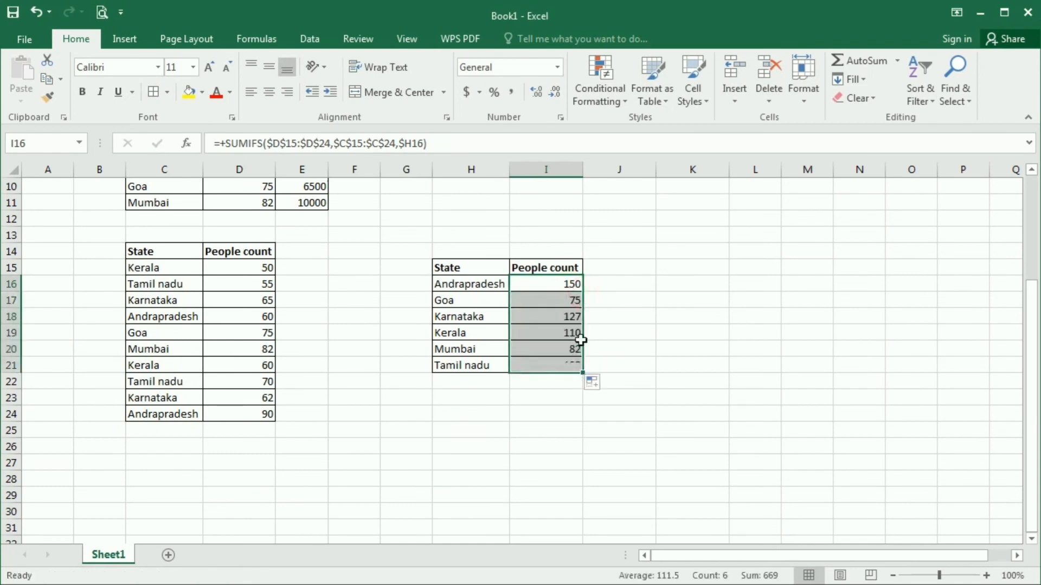
Inspect the ranges and criterion referenced by the filled formula in I21, and review the people count results in I16:I21.
click(558, 364)
double_click(558, 365)
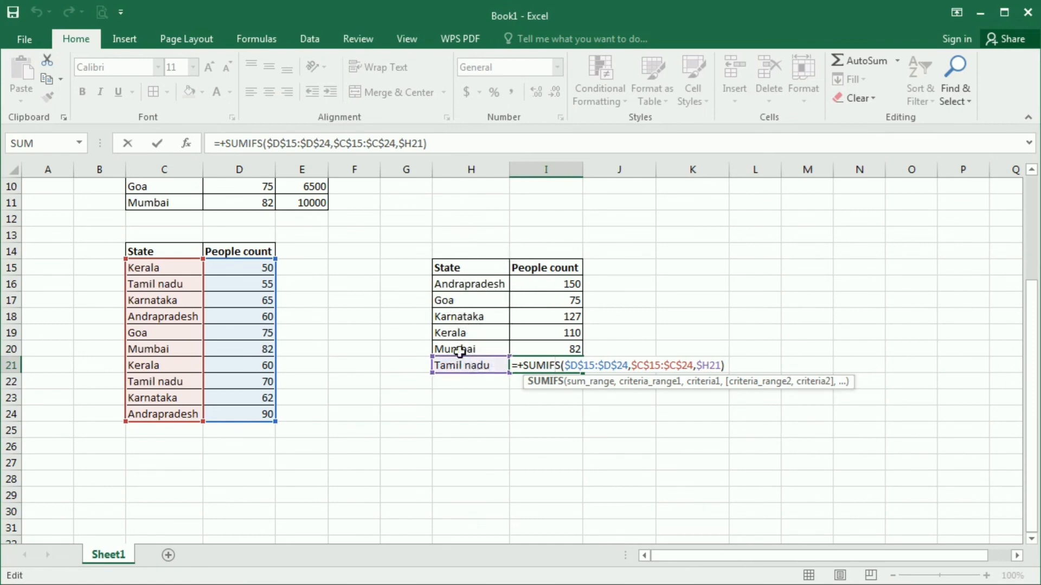
key(ctrl+Return)
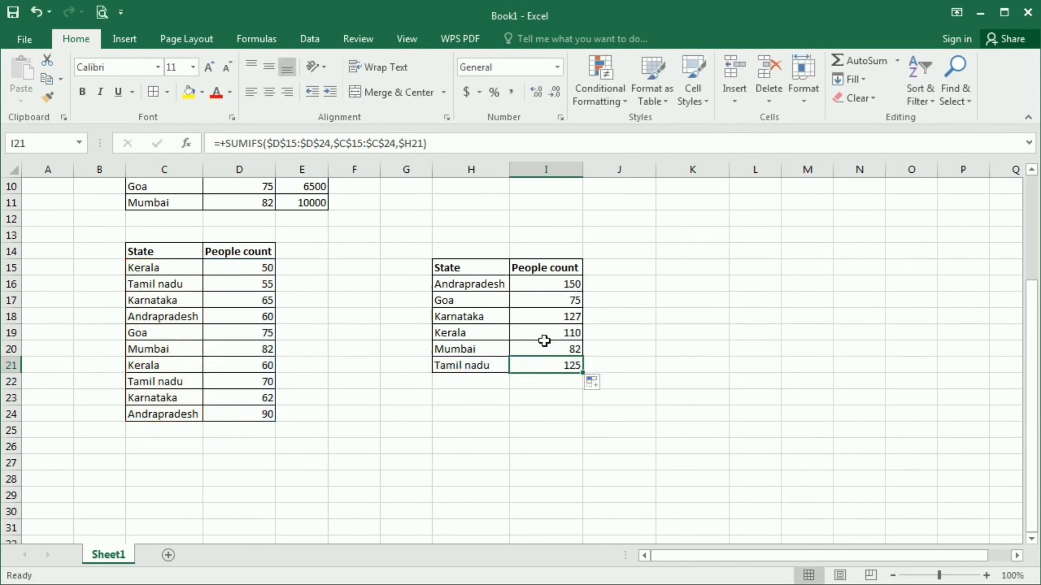
click(557, 290)
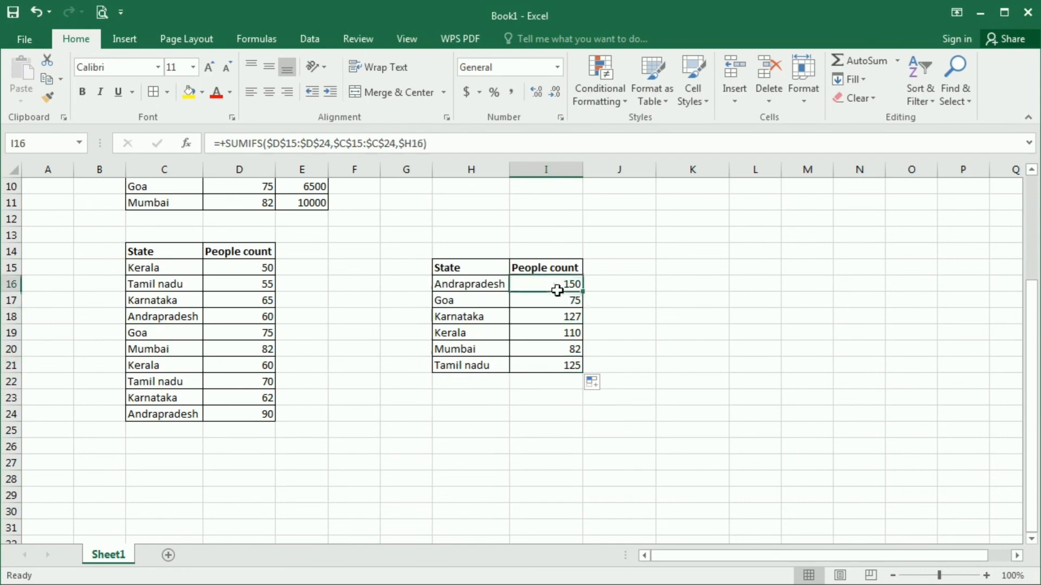
drag(557, 291, 497, 360)
click(425, 423)
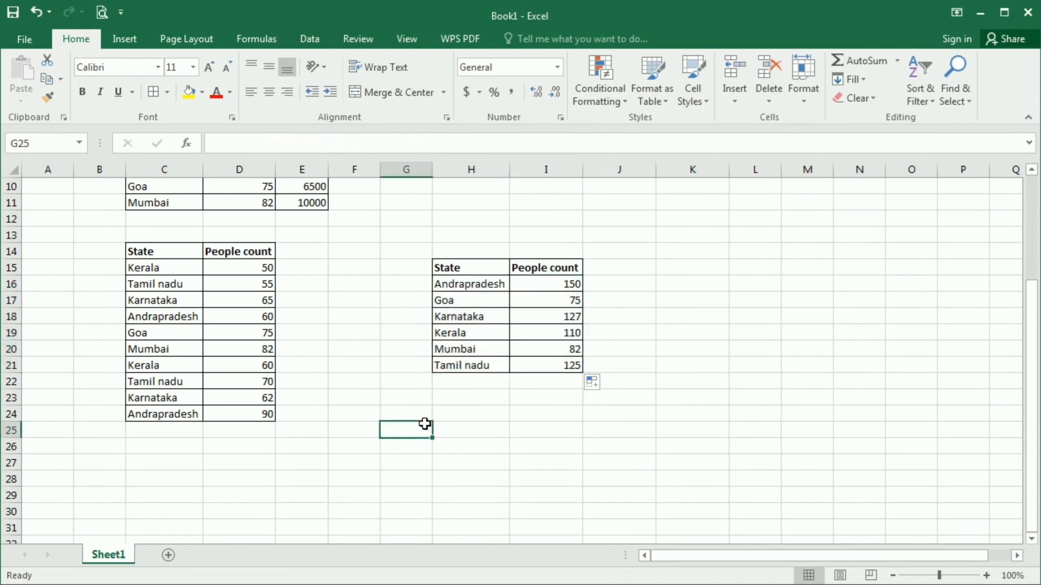